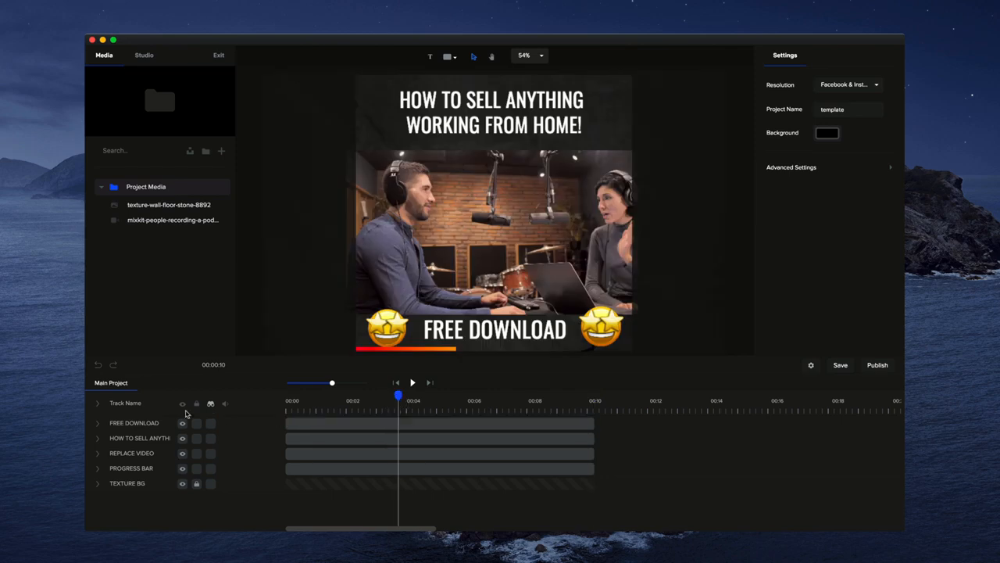
Reveal the hidden tracks and delete the existing PROGRESS BAR clip from the timeline.
click(210, 403)
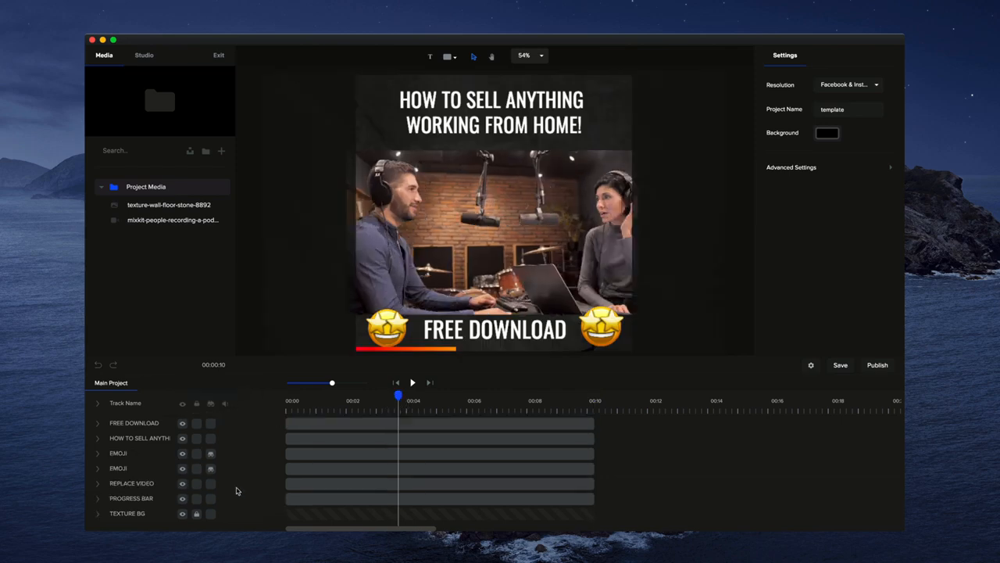
click(299, 497)
key(Delete)
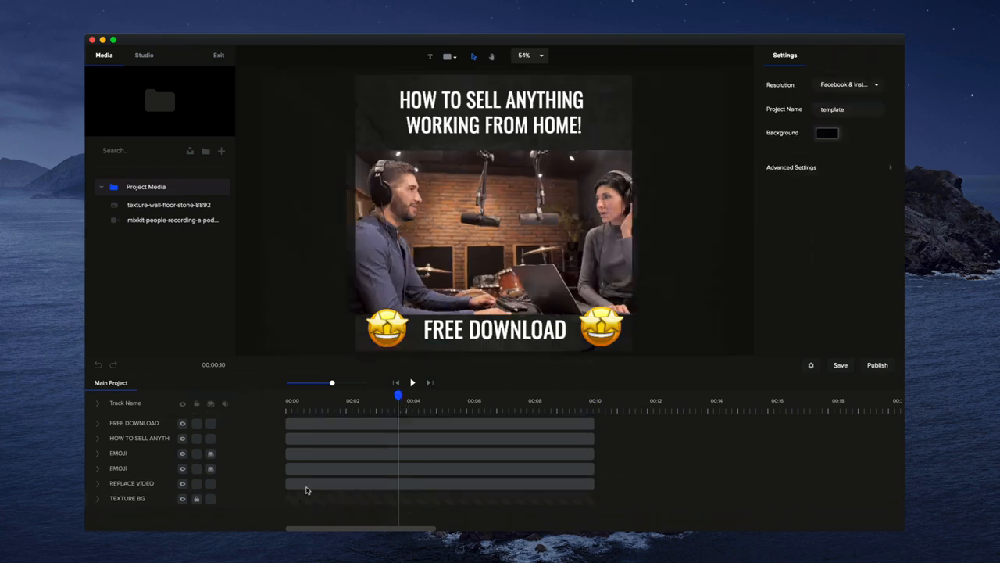
Add a rectangle shape at the start of the timeline and fit it to the canvas.
click(397, 383)
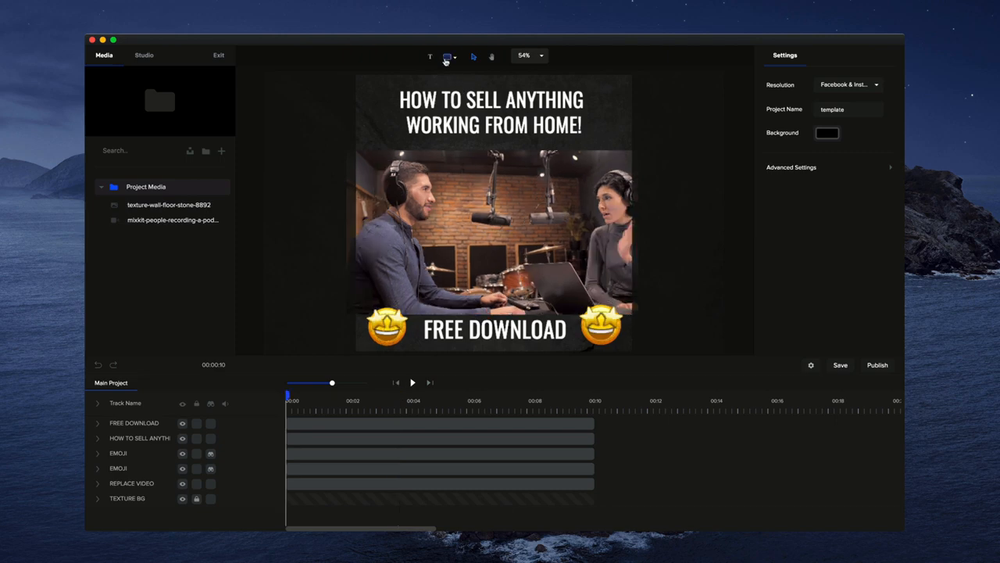
click(445, 59)
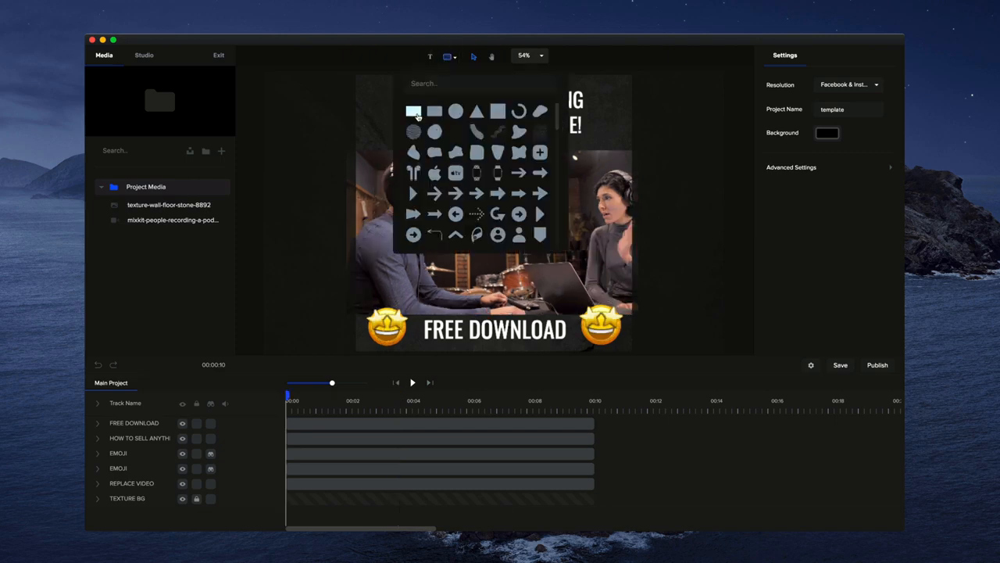
click(418, 115)
click(661, 196)
click(508, 223)
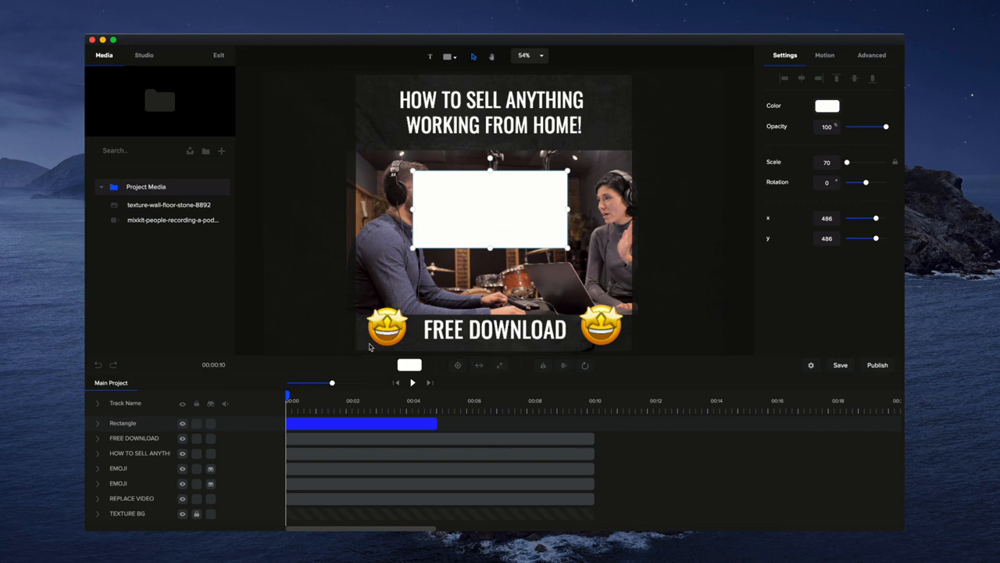
click(480, 366)
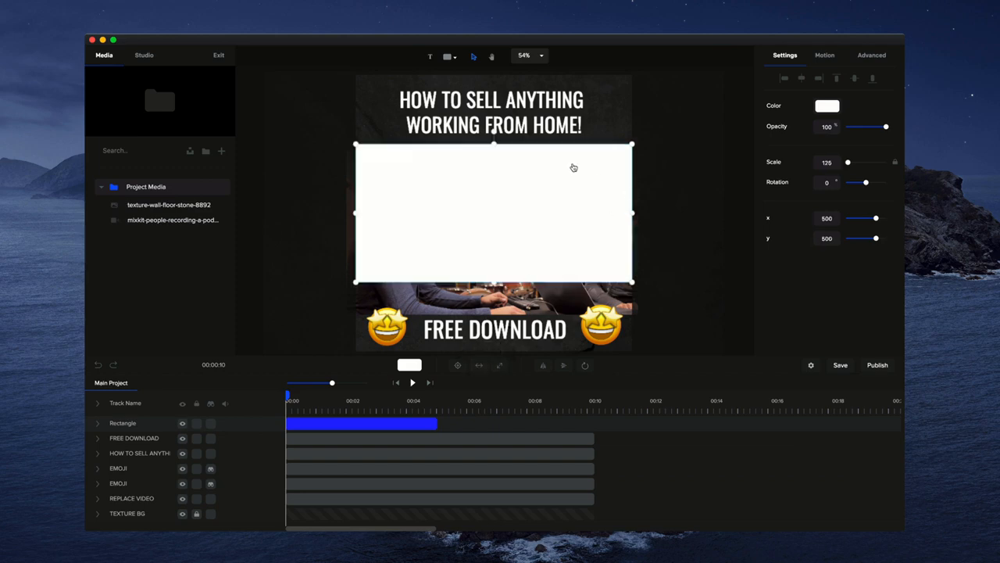
Flatten the rectangle into a thin full-width bar and align it to the canvas's bottom edge.
drag(493, 145, 490, 279)
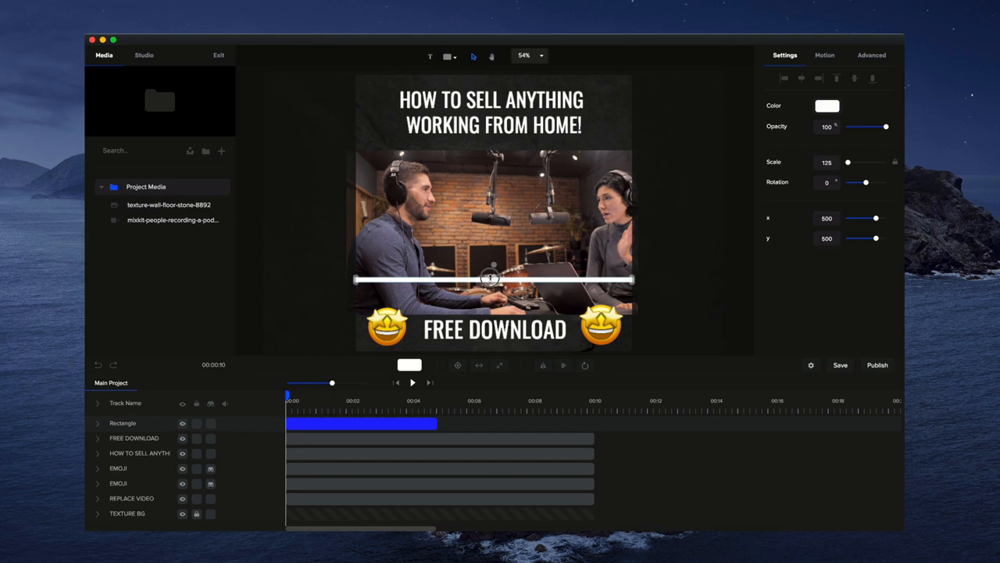
click(872, 79)
click(692, 262)
Extend the rectangle's clip to the 10-second mark so it matches the other tracks' length.
scroll(559, 324, up, 5)
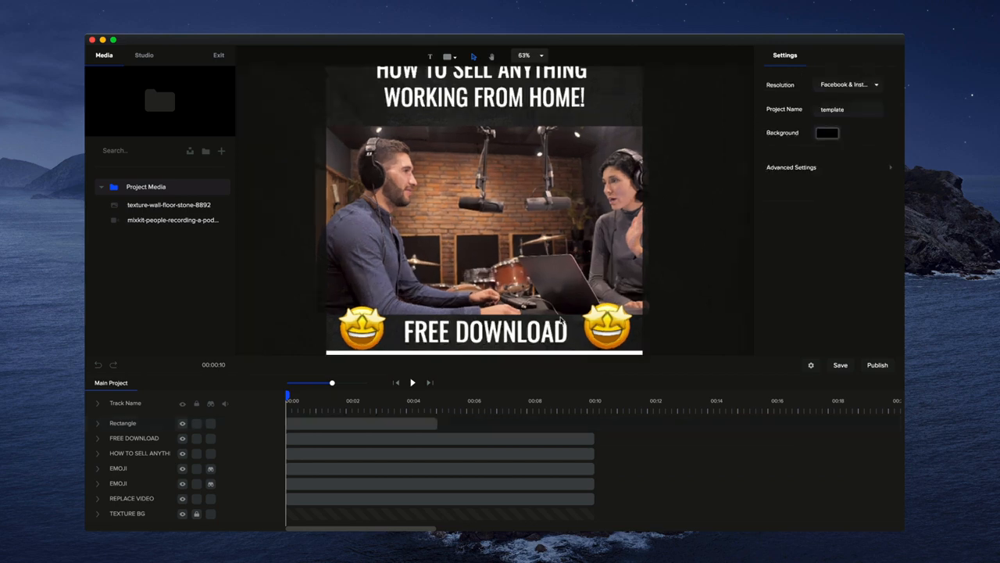
drag(560, 323, 598, 218)
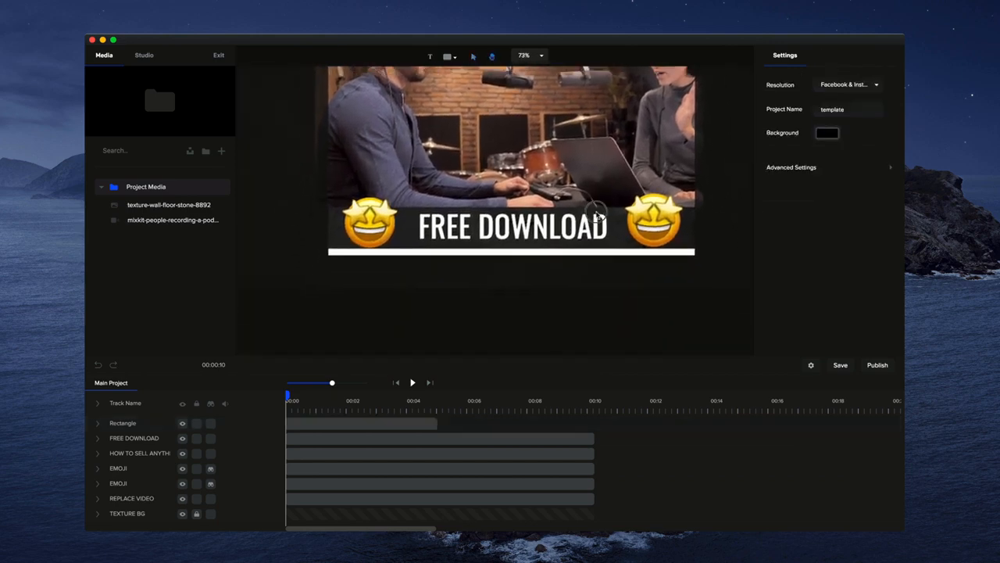
scroll(593, 223, up, 2)
scroll(593, 224, up, 1)
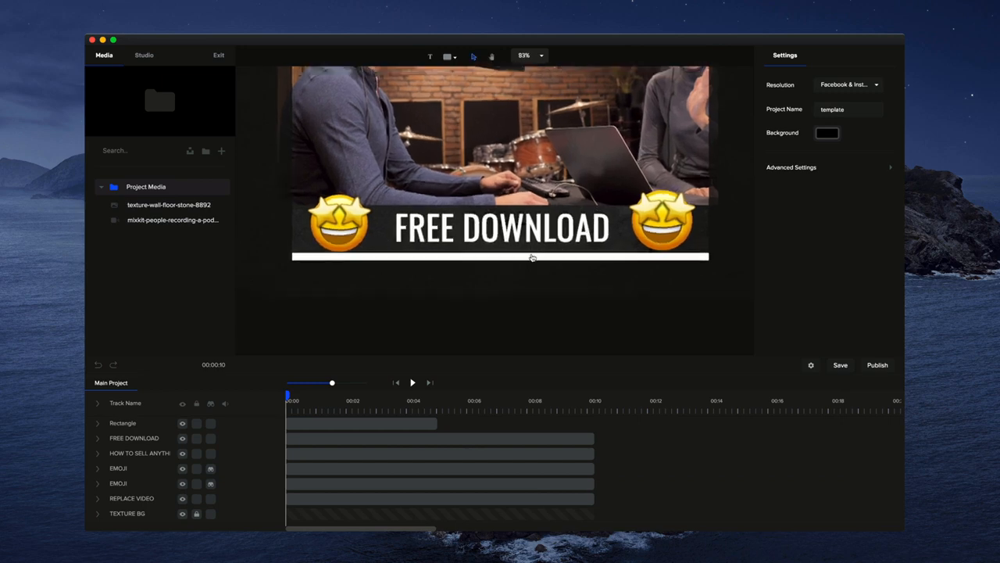
click(531, 258)
drag(501, 255, 501, 256)
drag(436, 422, 587, 426)
click(586, 425)
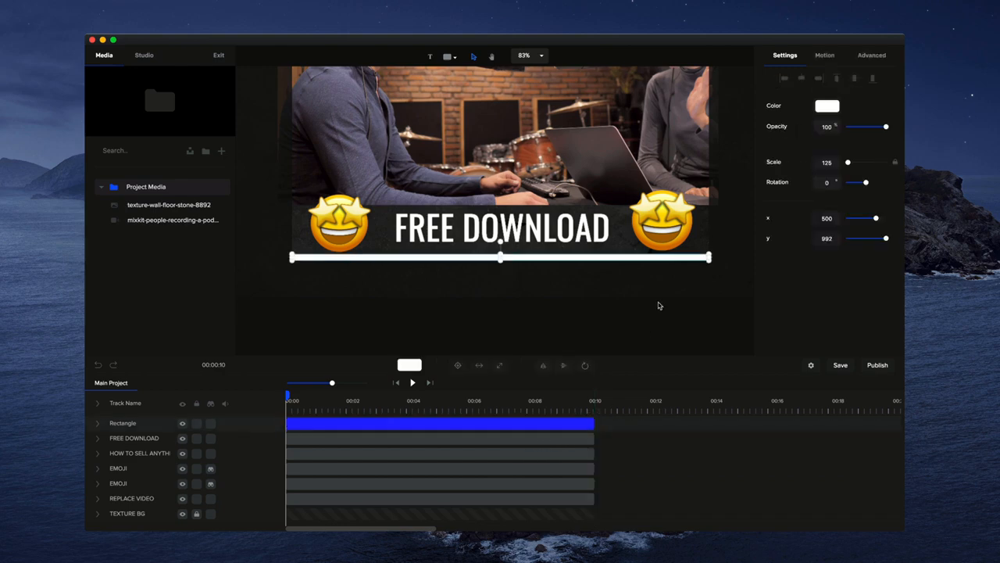
Fill the bar with a linear gradient running from deep blue to a second, brighter blue.
click(830, 106)
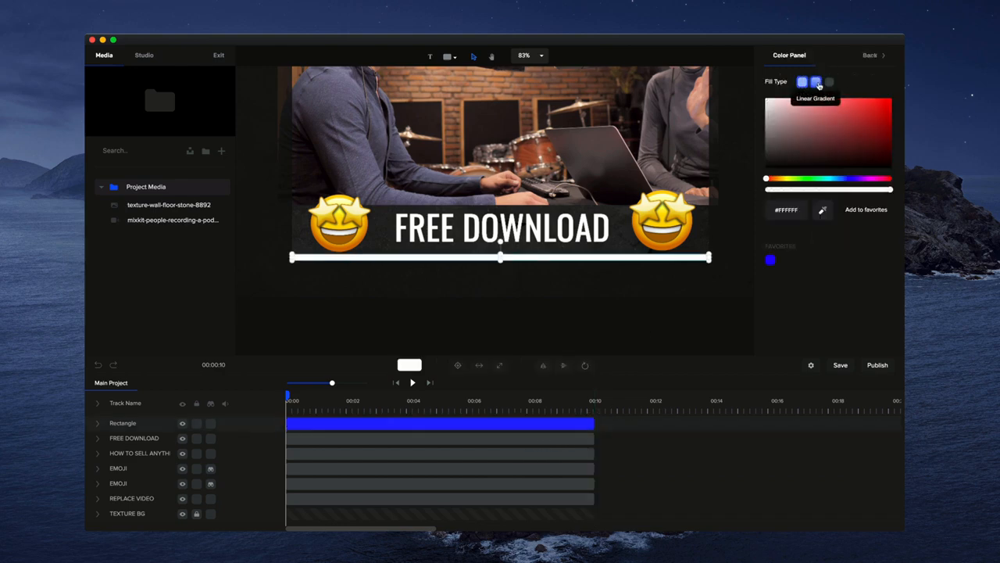
click(815, 81)
click(849, 178)
click(860, 123)
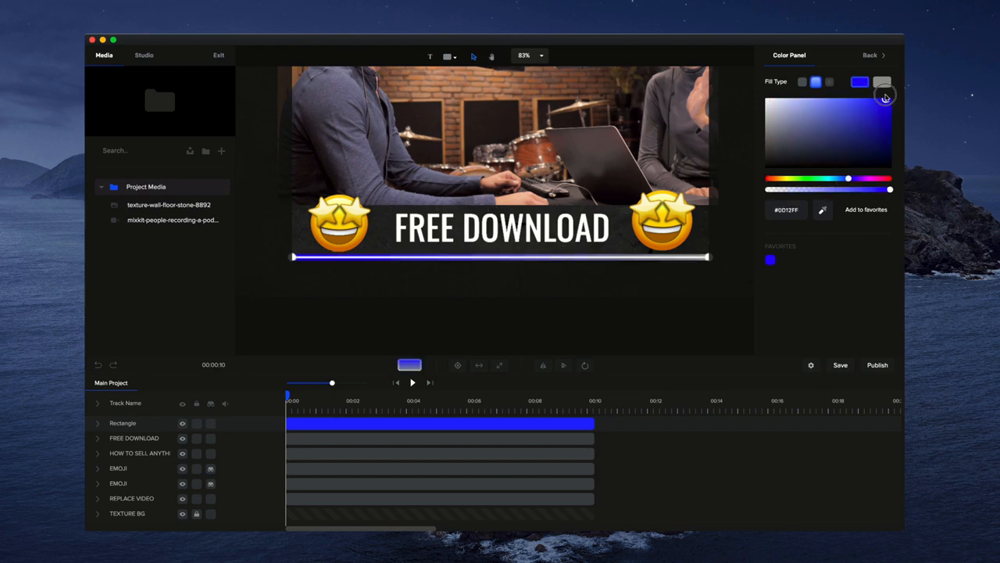
click(881, 81)
click(842, 178)
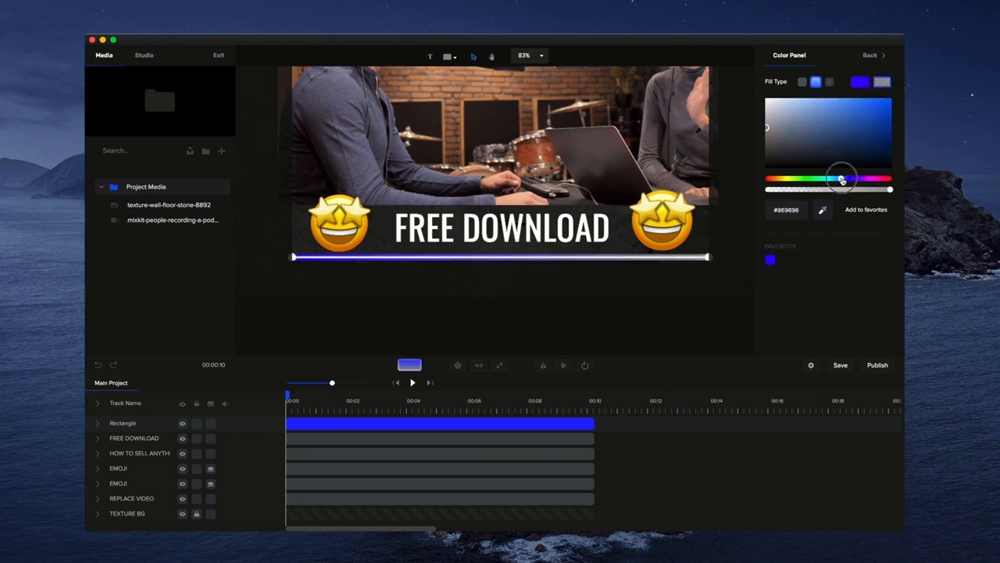
drag(883, 111, 902, 94)
click(702, 297)
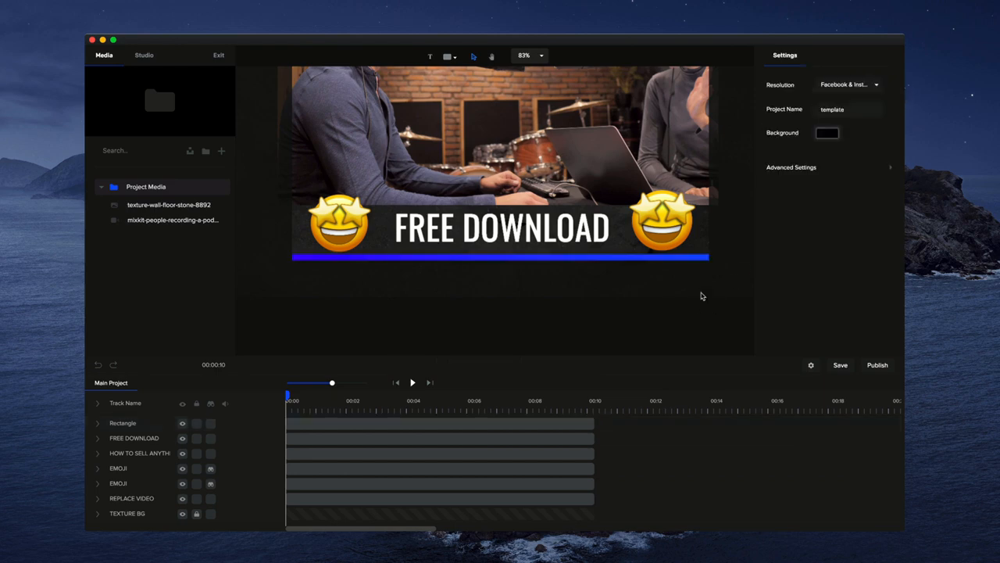
Change the gradient's second color to light blue #00A9FF.
click(643, 258)
click(830, 106)
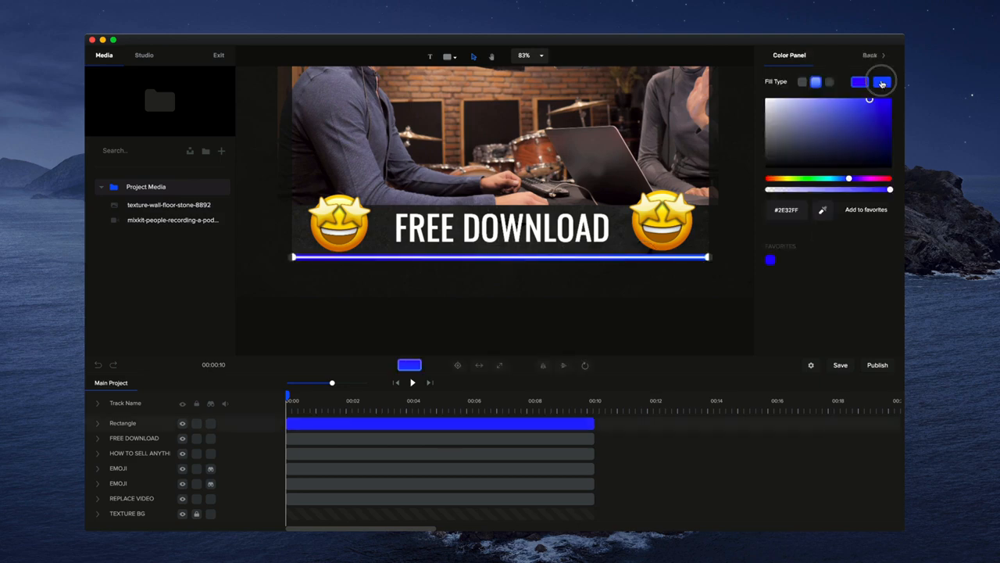
click(882, 82)
drag(841, 178, 836, 180)
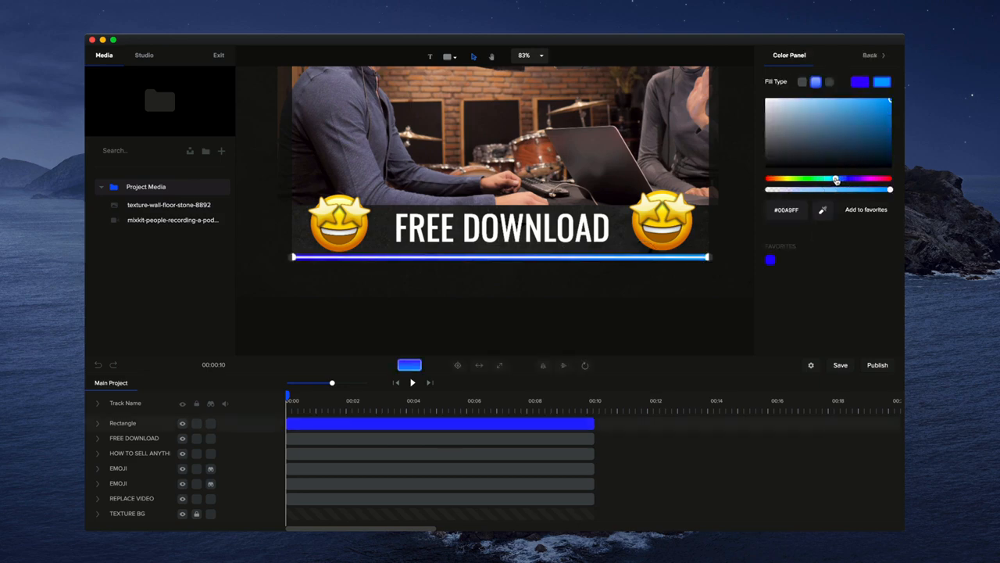
click(718, 293)
Rename the Rectangle track as PROGRESS BAR.
scroll(495, 254, up, 3)
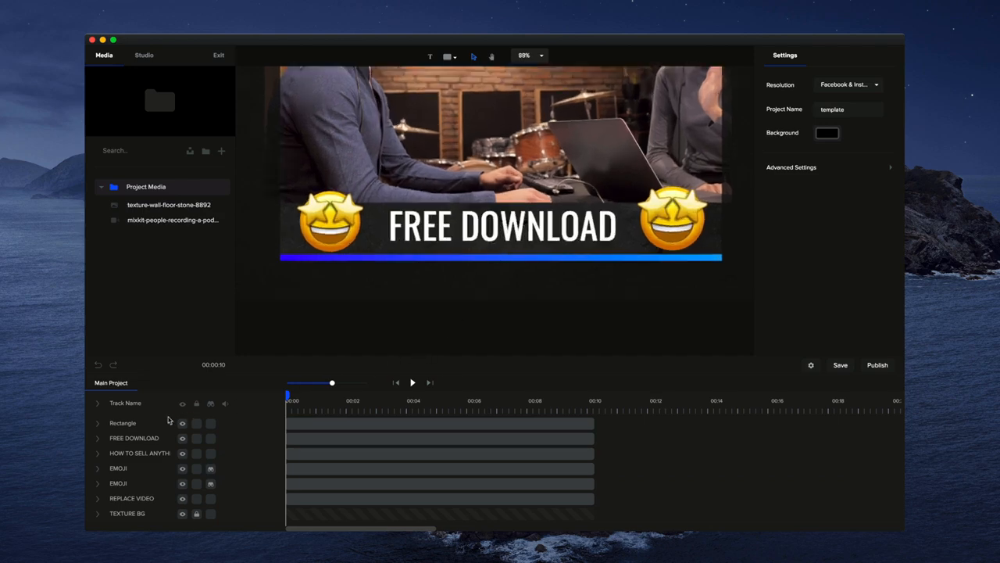
double_click(134, 424)
text(PROGRESS BAR)
key(Return)
Set the progress bar's transform origin to the middle of its left edge.
click(527, 258)
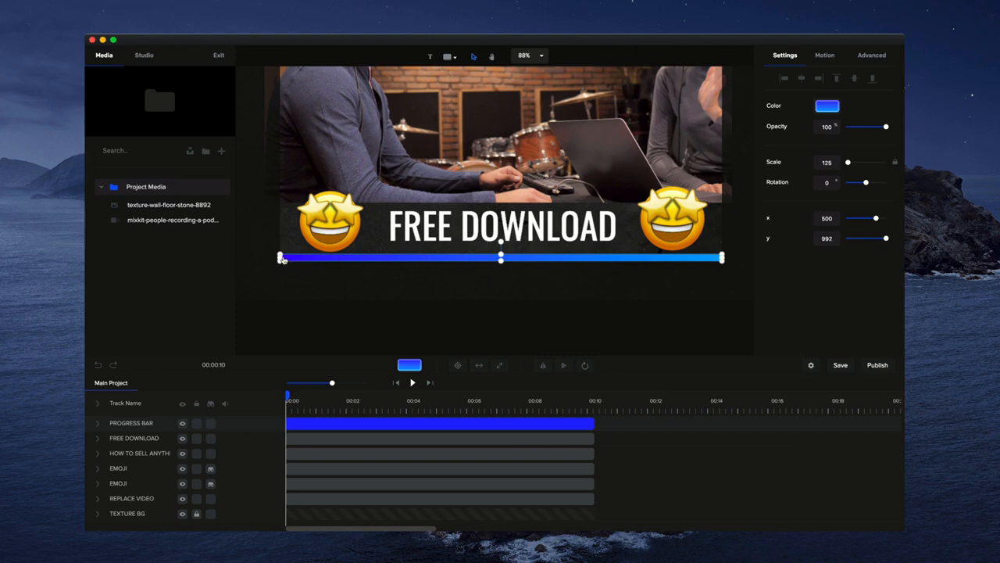
click(585, 367)
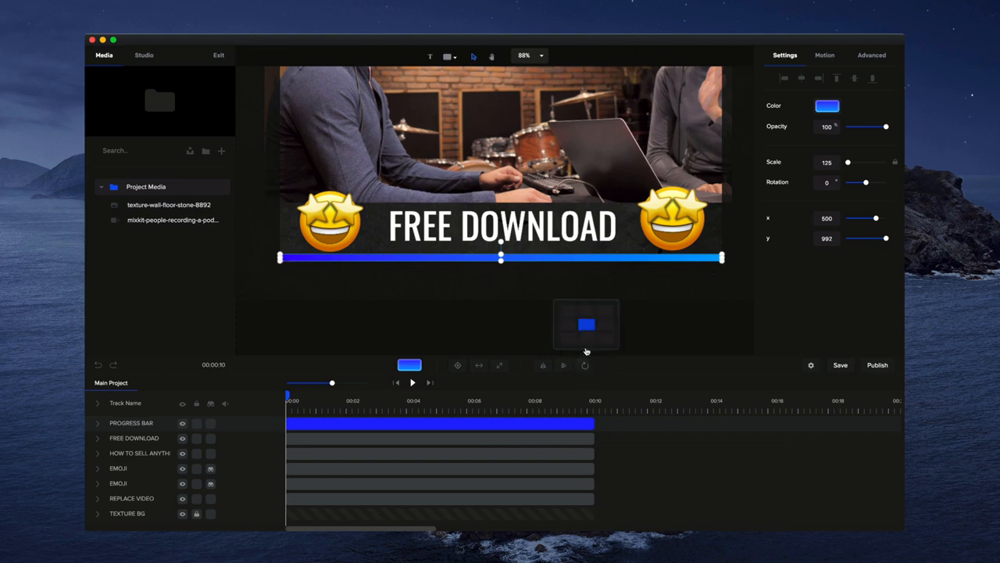
click(568, 326)
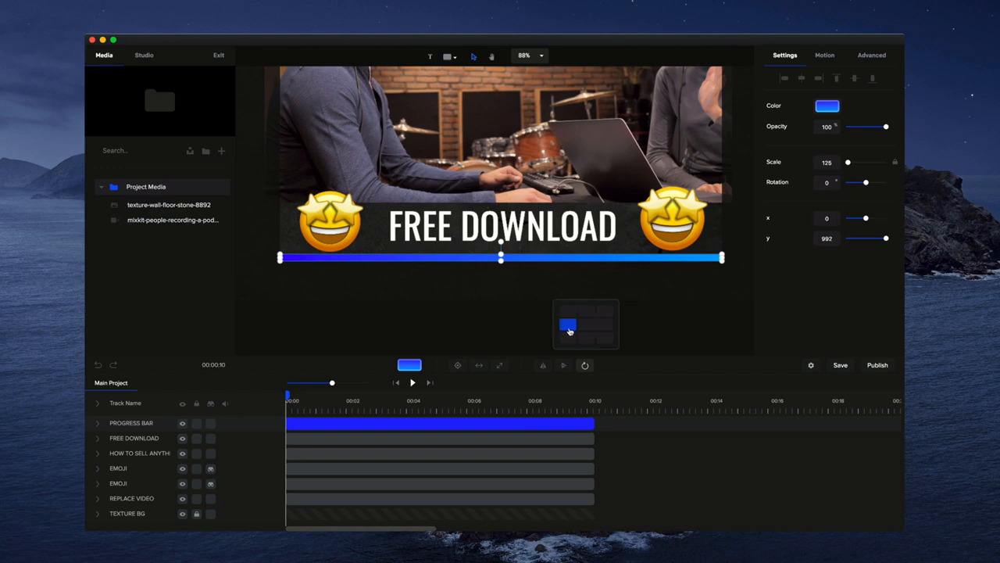
click(482, 325)
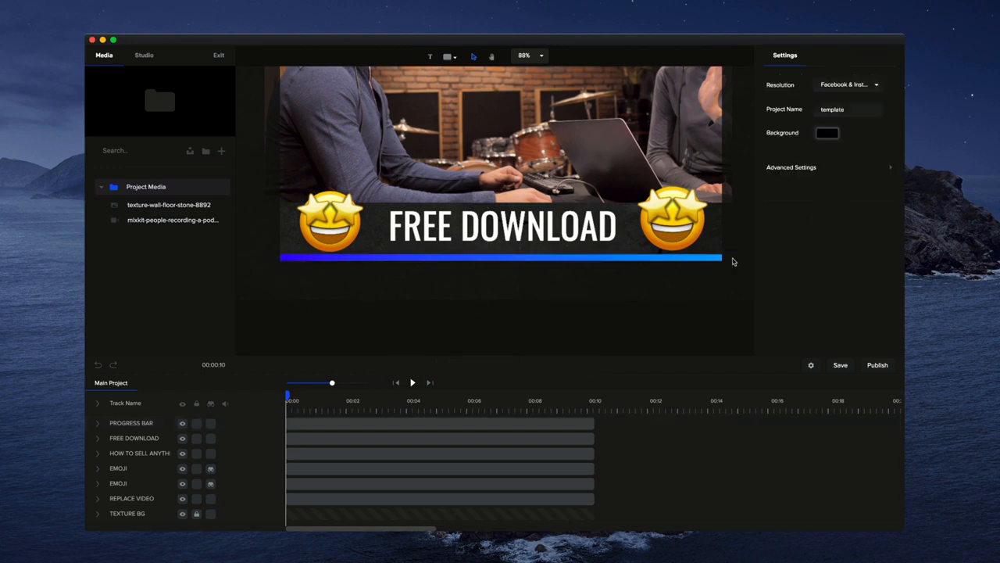
Add a custom animation to the PROGRESS BAR track with the Scale property enabled.
click(98, 423)
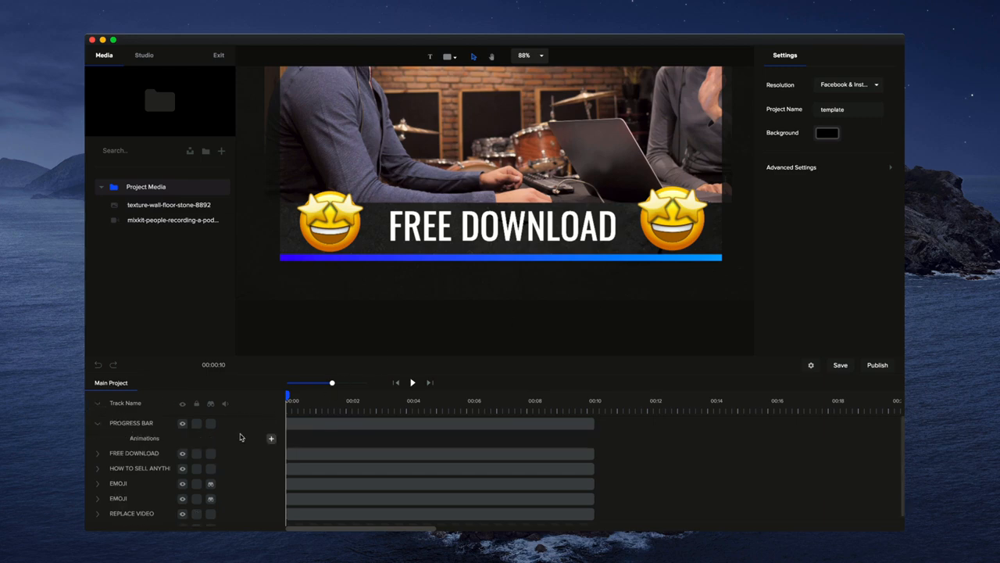
click(271, 438)
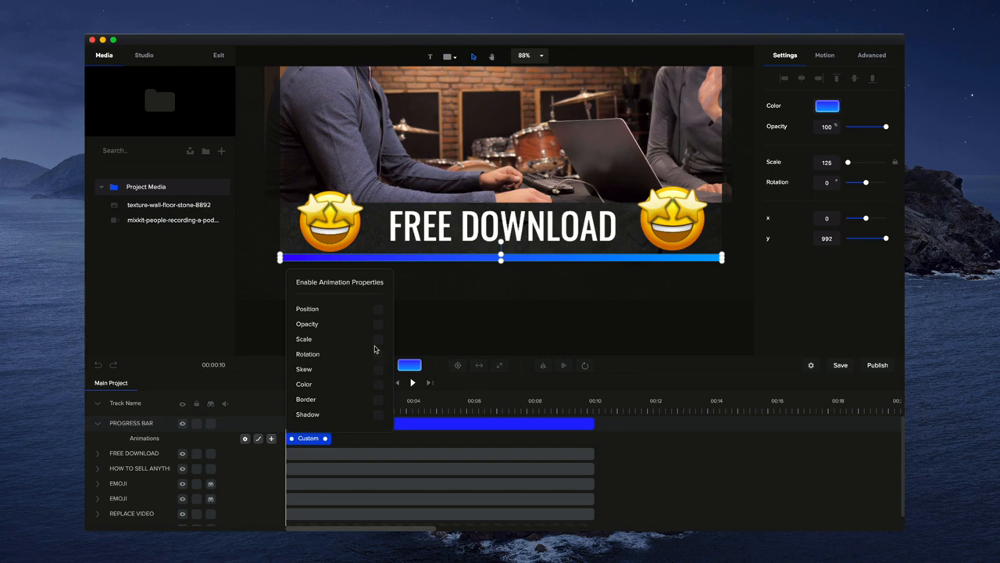
click(378, 340)
click(428, 328)
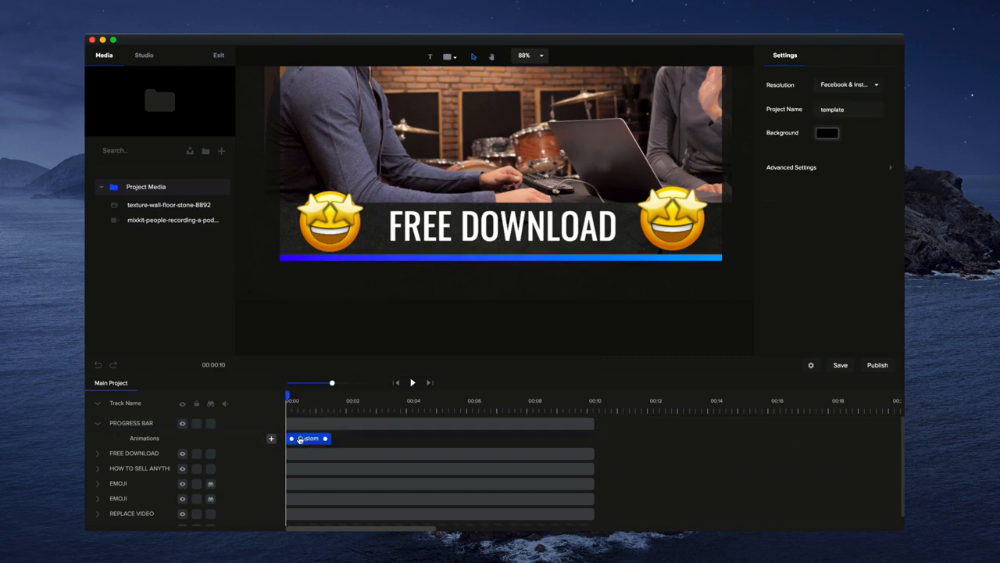
Unlock the bar's scale proportions and set Scale X to 0 at the start of its custom animation.
click(349, 259)
click(316, 438)
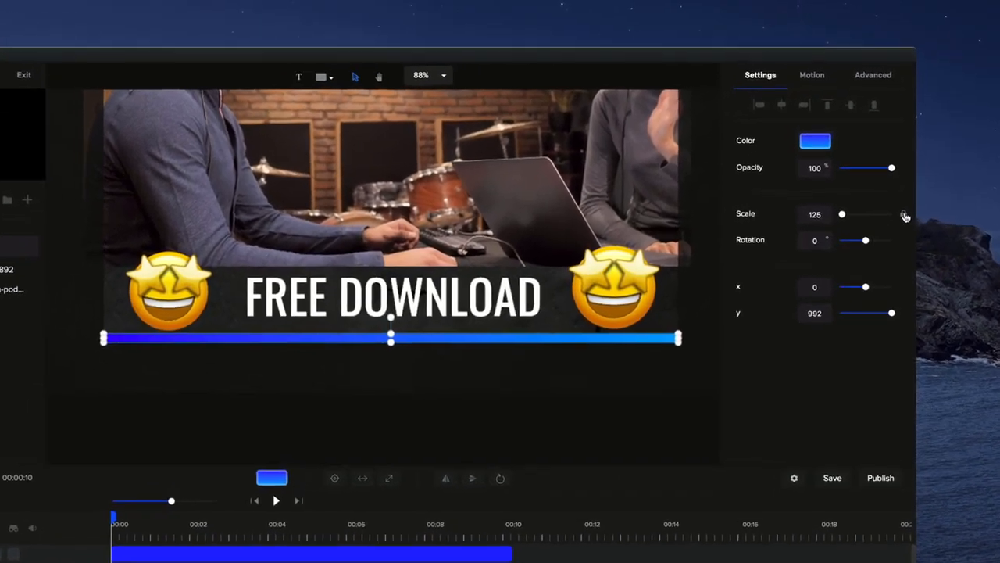
click(898, 180)
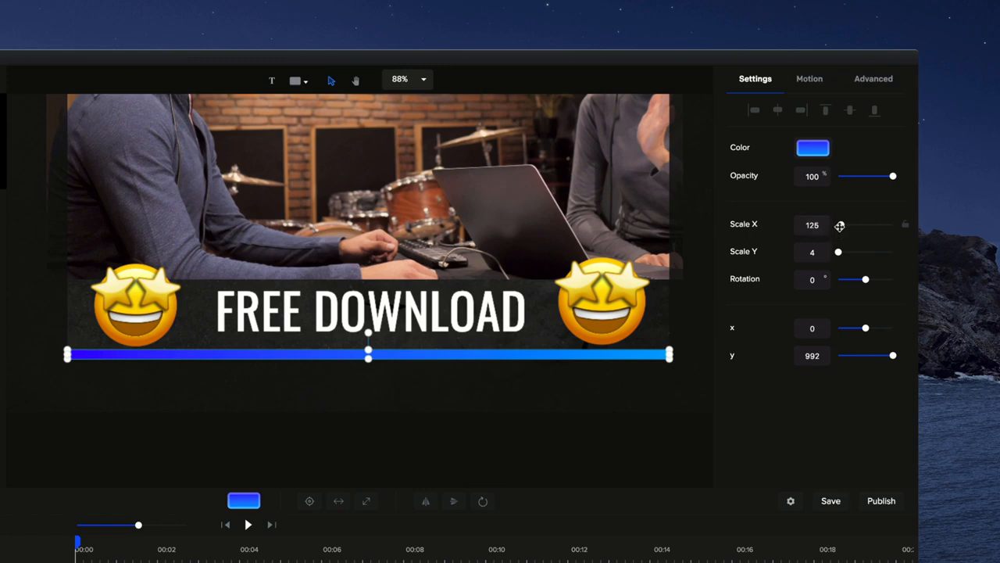
drag(841, 225, 830, 227)
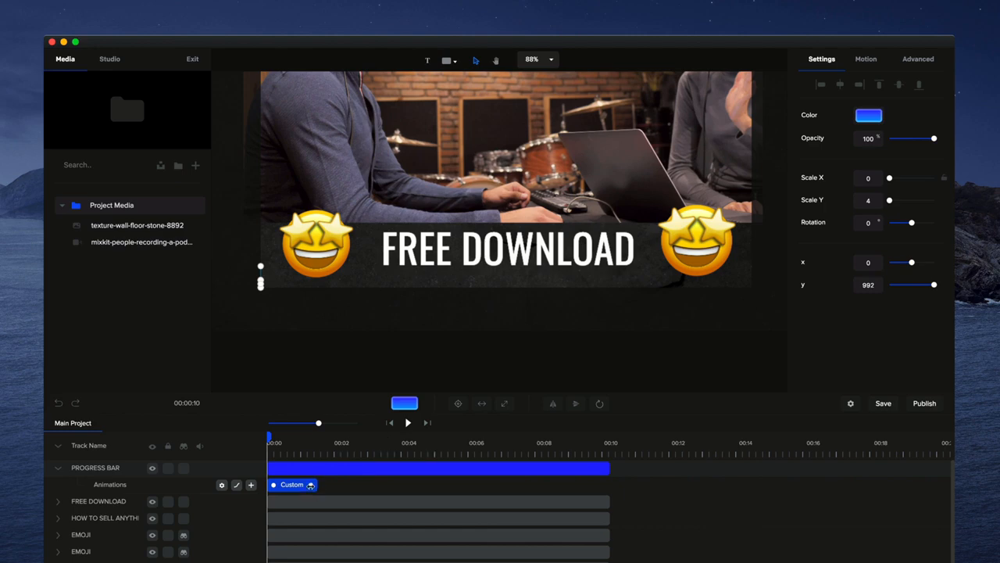
Preview the progress bar animation and examine its easing options, including the Both variants.
click(407, 422)
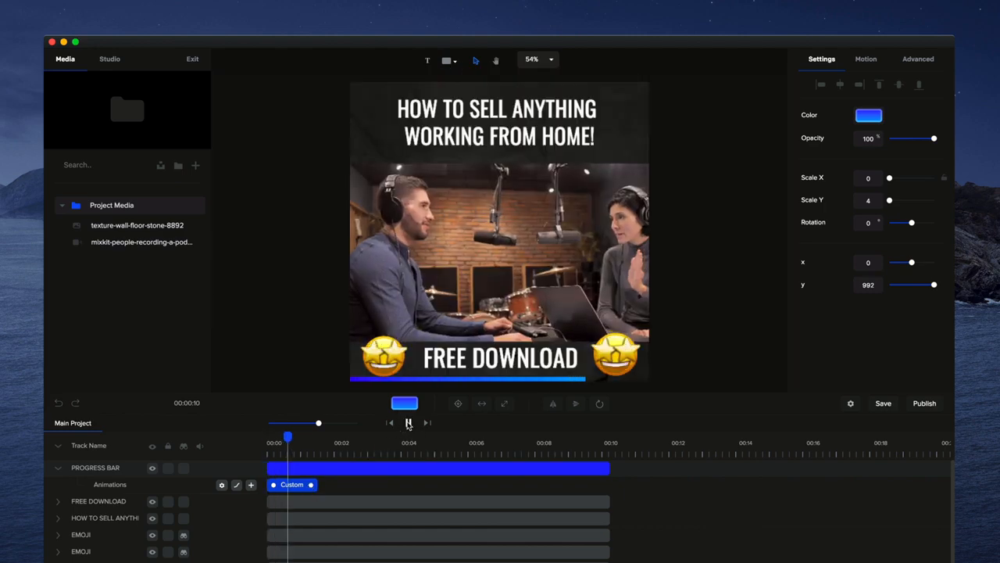
click(407, 422)
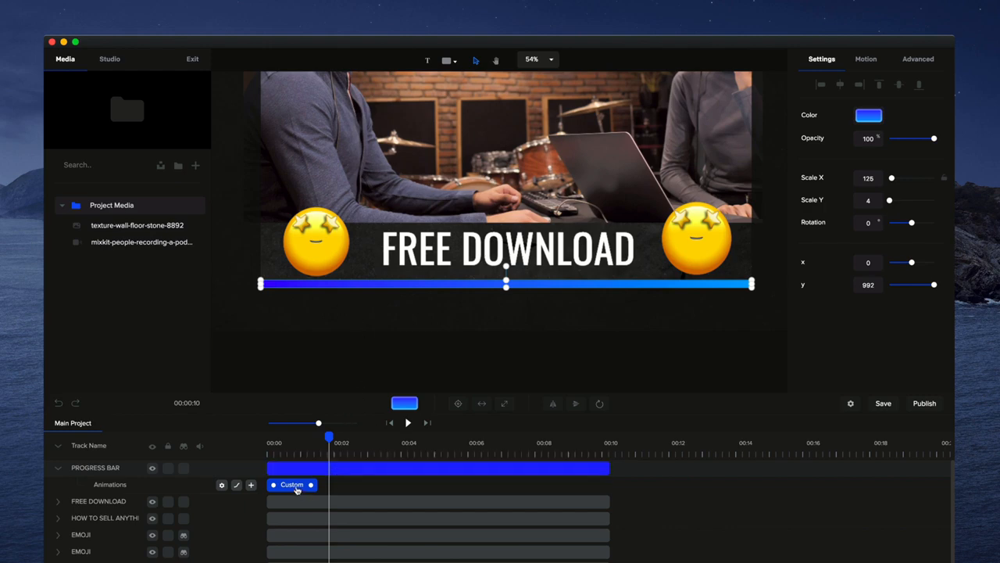
right_click(298, 485)
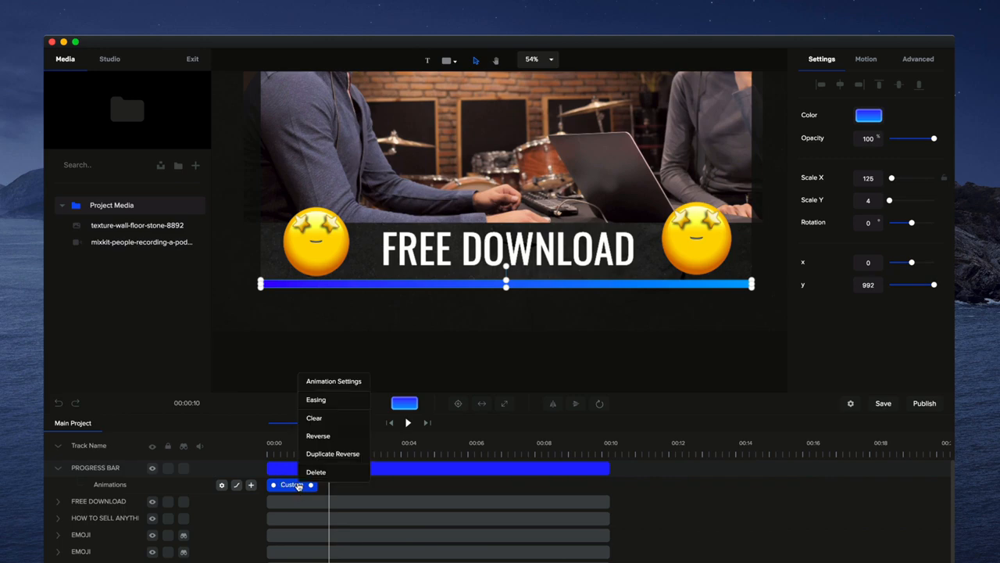
click(316, 399)
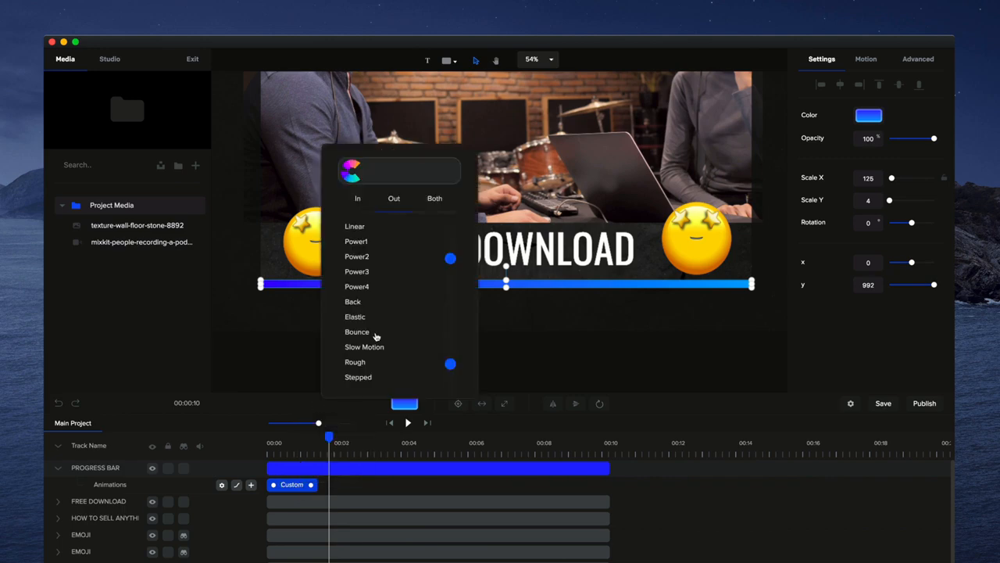
click(436, 198)
click(618, 357)
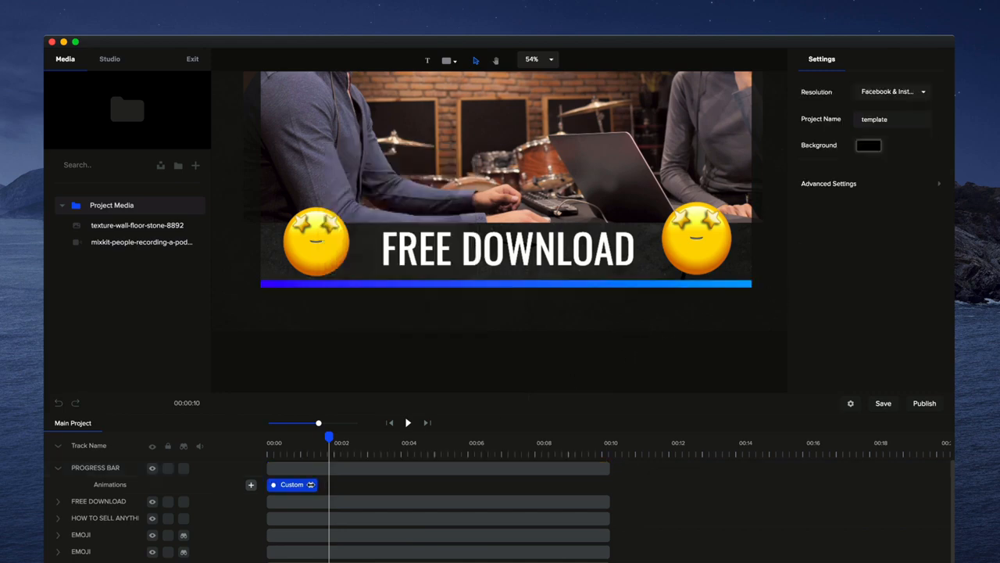
Stretch the custom animation to the end of the 10-second PROGRESS BAR clip.
drag(321, 483, 603, 493)
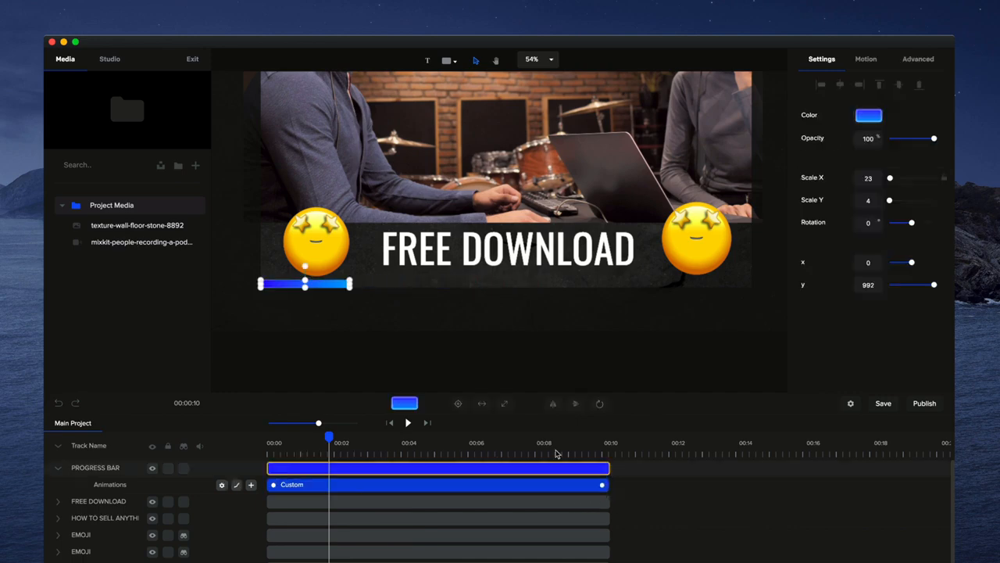
scroll(529, 287, down, 1)
scroll(469, 336, down, 1)
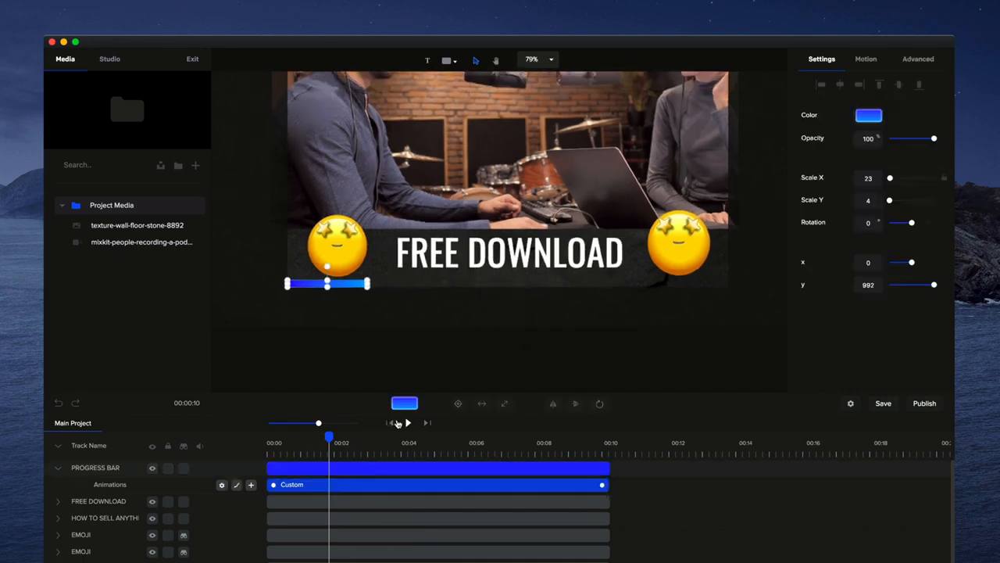
Play the template from the beginning to preview the full-length progress bar animation.
click(390, 423)
click(408, 423)
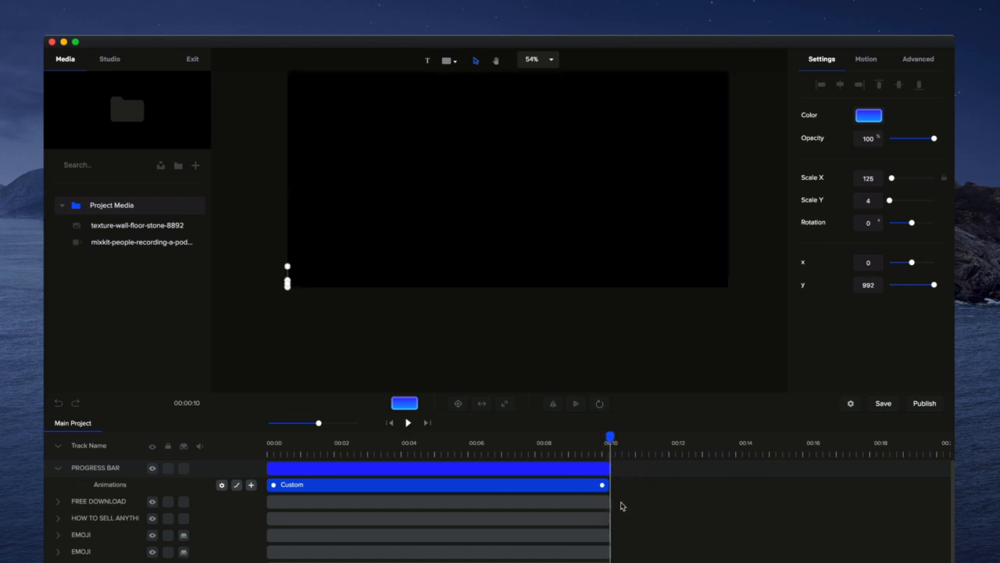
Trim the REPLACE VIDEO clip to end just before the 00:08 mark and place the playhead at its new end.
scroll(621, 507, down, 1)
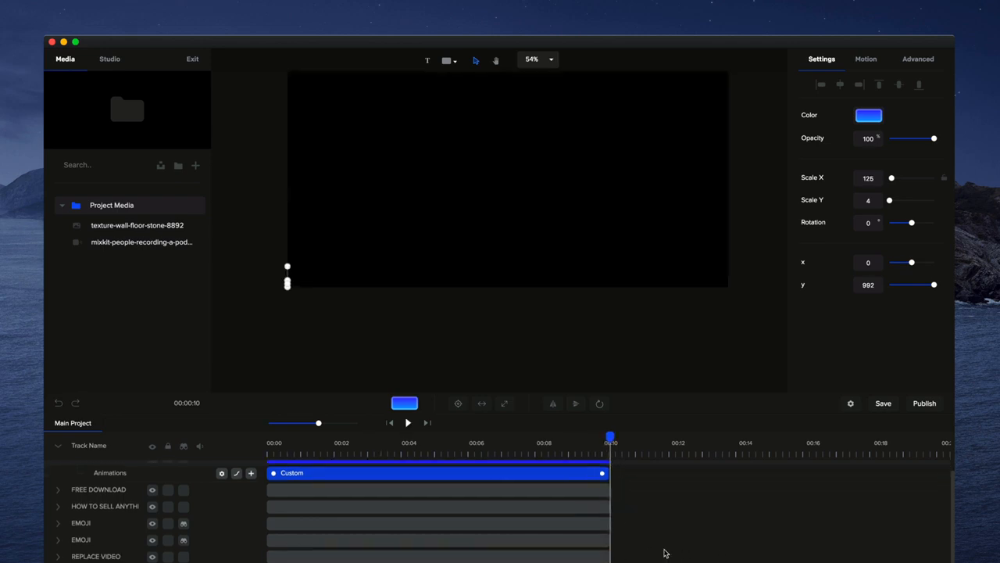
drag(609, 556, 536, 556)
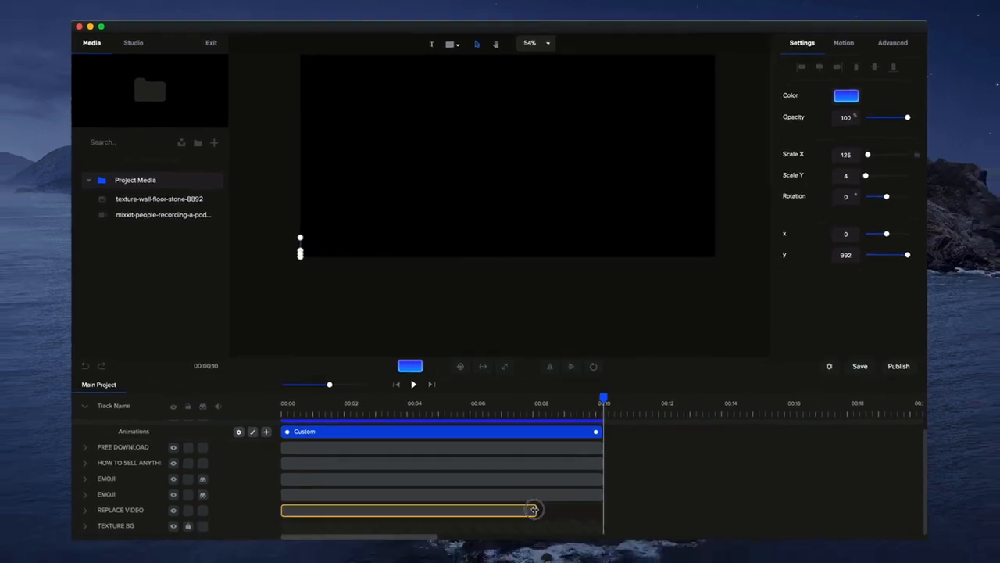
drag(535, 509, 534, 509)
click(531, 406)
Shorten the PROGRESS BAR clip and its custom animation so both end exactly where the REPLACE VIDEO clip ends.
scroll(576, 438, up, 1)
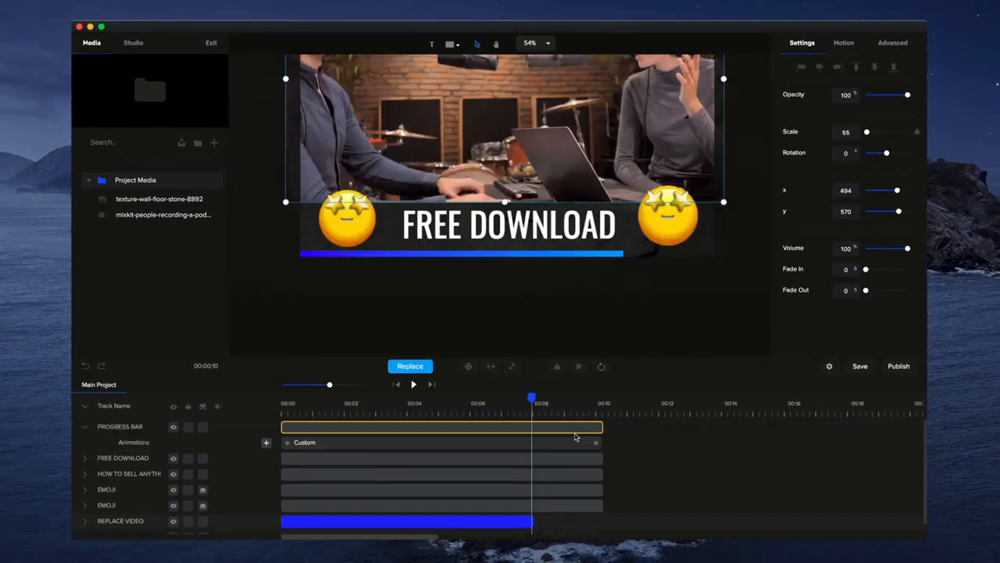
drag(602, 427, 533, 429)
click(596, 442)
drag(598, 442, 526, 443)
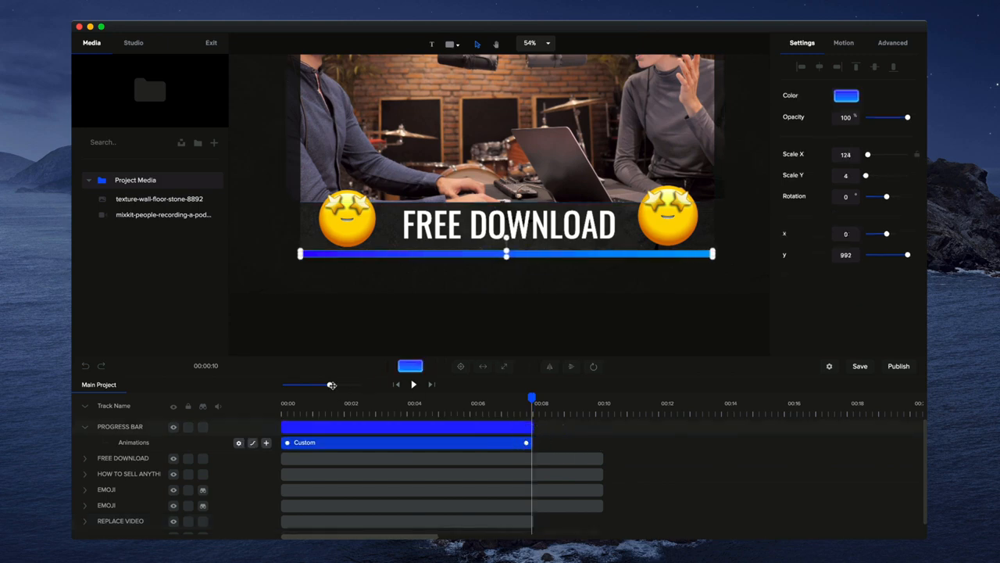
drag(332, 385, 368, 384)
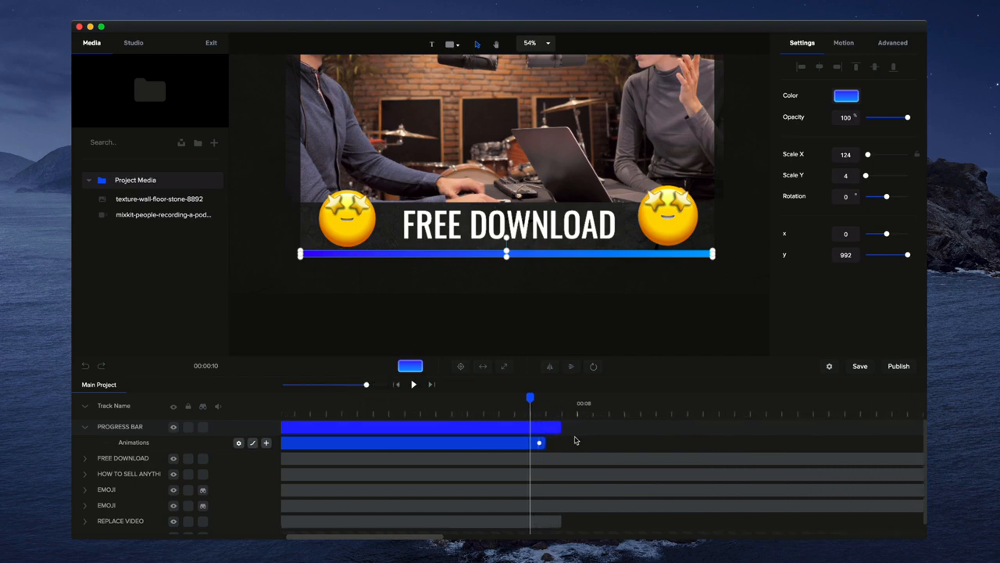
drag(547, 445, 561, 442)
Preview the shortened progress bar animation and stop playback past the end of the video.
click(411, 384)
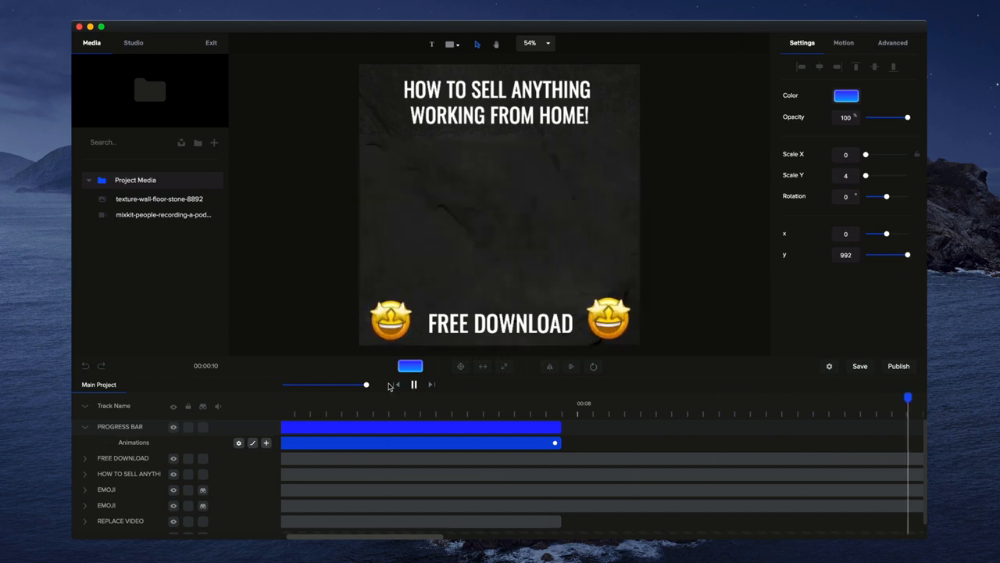
click(414, 384)
scroll(474, 295, down, 5)
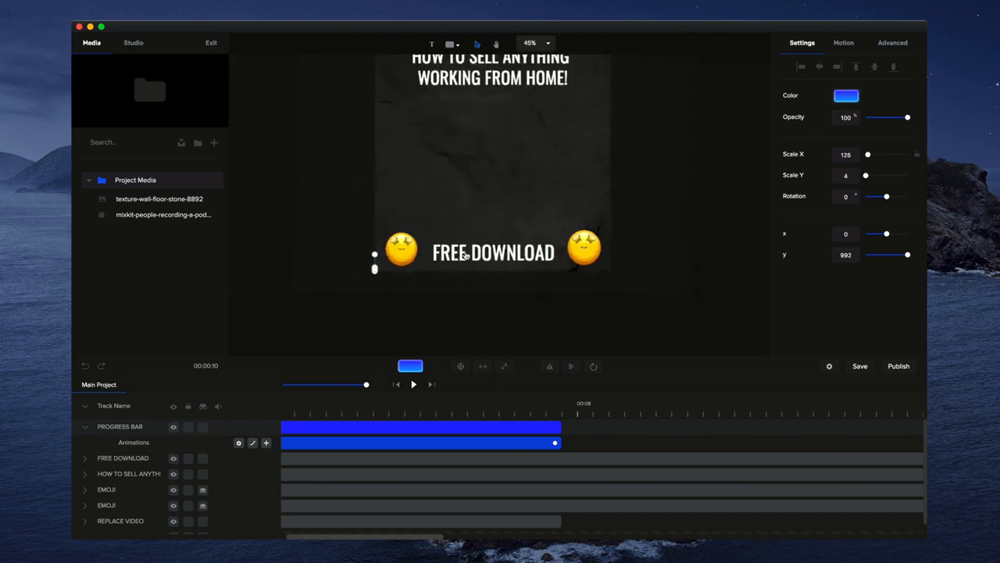
Trim the FREE DOWNLOAD, headline text and both EMOJI clips to the REPLACE VIDEO clip's end, and return the playhead to the start.
drag(366, 384, 333, 384)
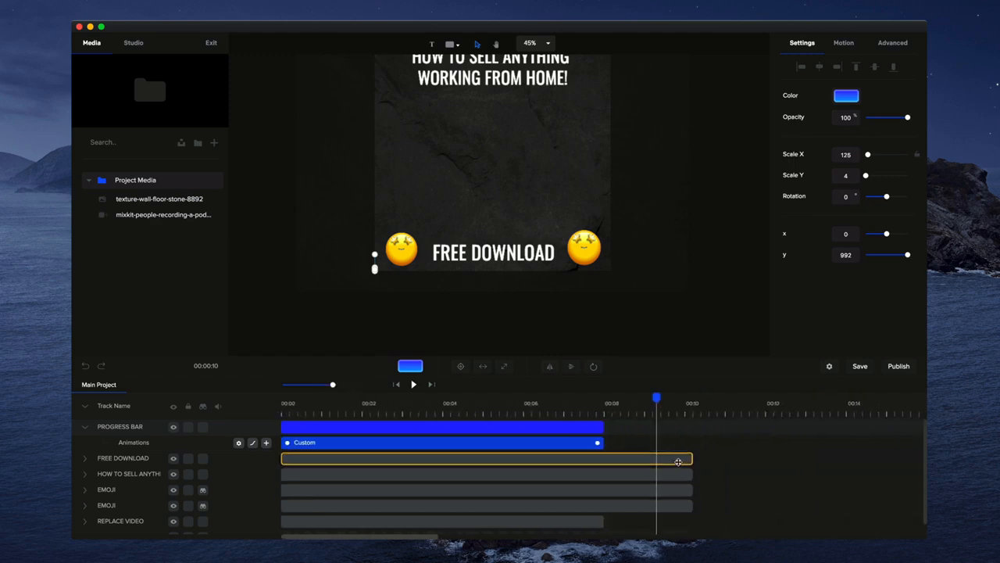
drag(690, 458, 603, 458)
drag(691, 474, 610, 475)
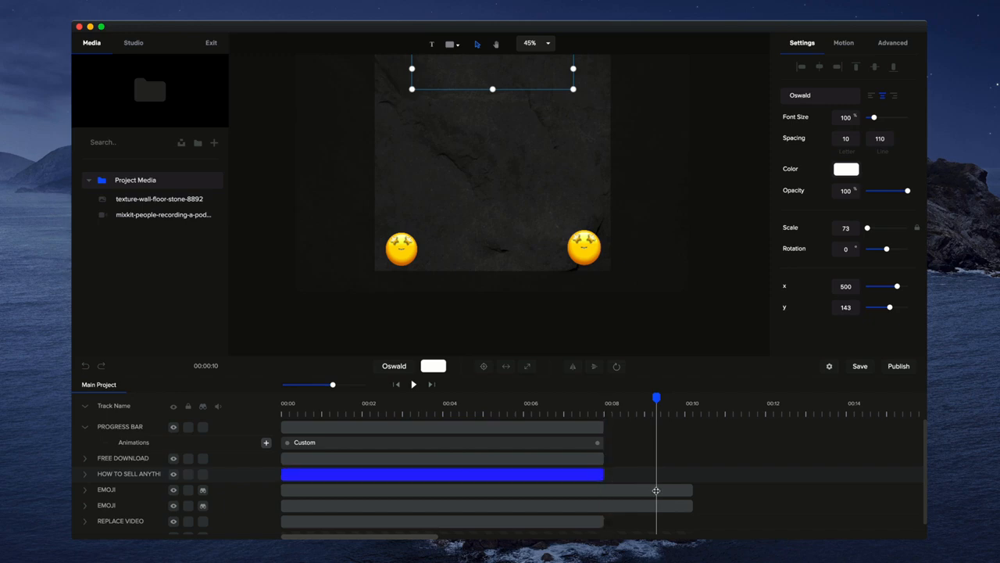
drag(691, 489, 604, 489)
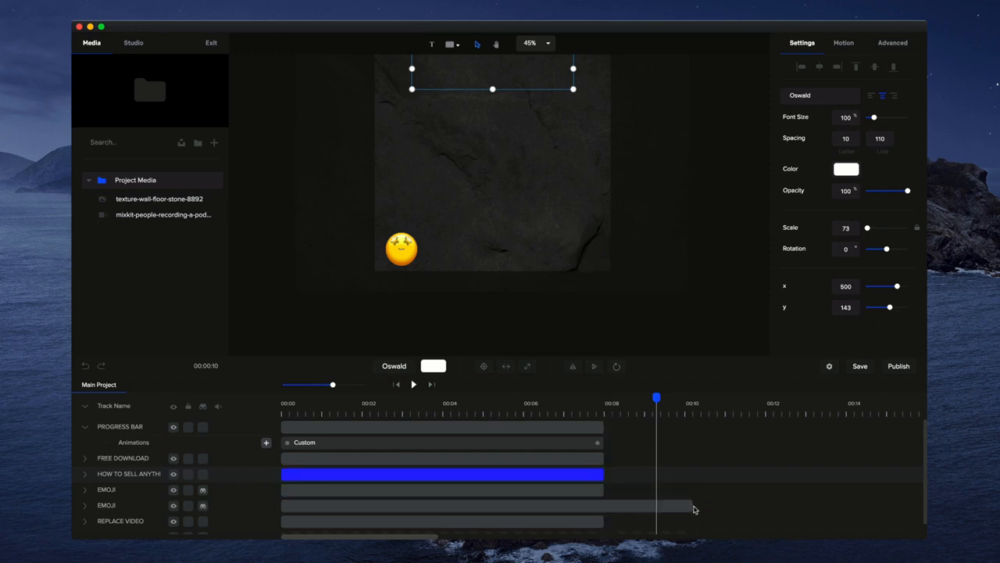
drag(692, 505, 610, 505)
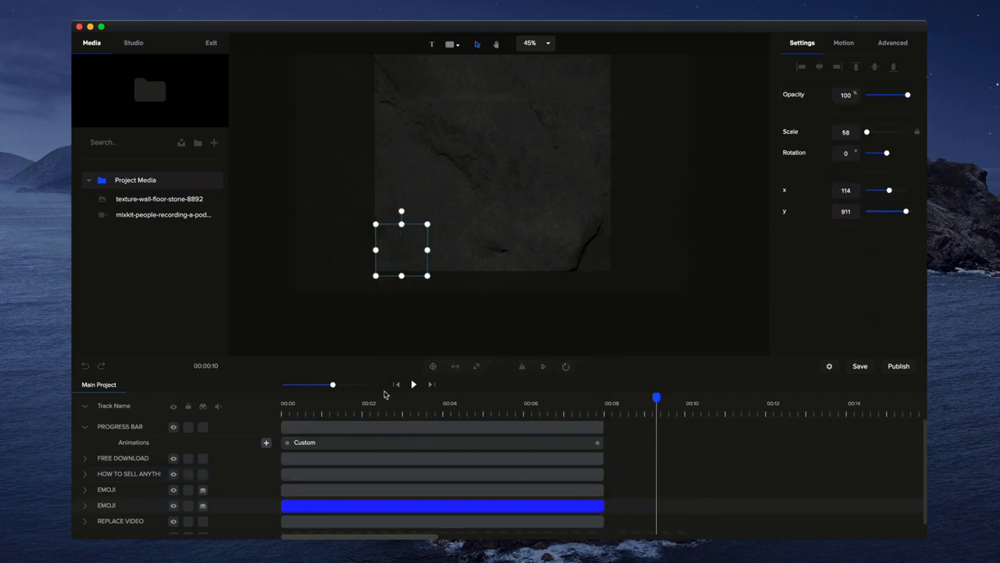
click(400, 404)
click(396, 385)
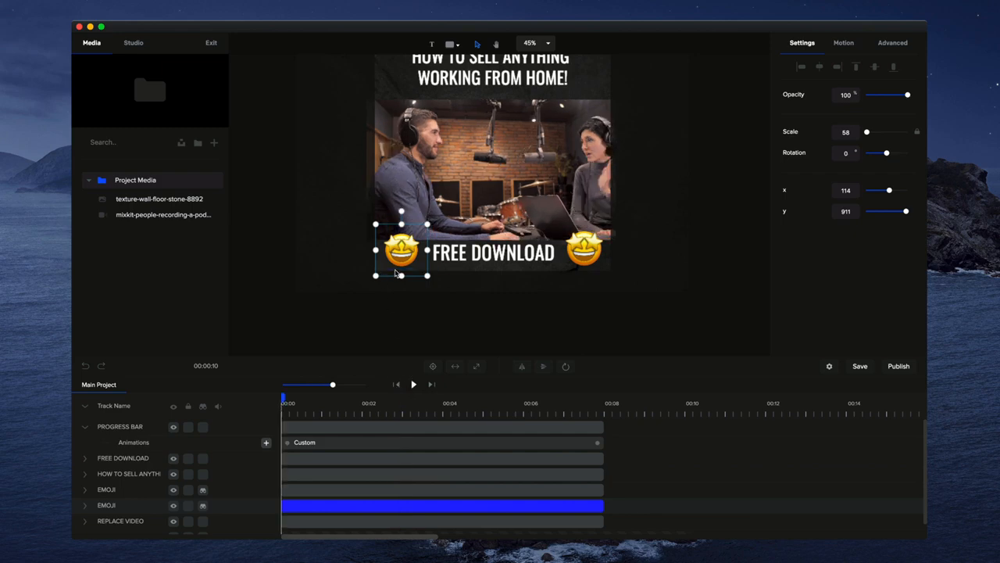
Collapse the PROGRESS BAR track and add the sunglasses emoji from the Studio library's Classic Emoji category to the project.
scroll(376, 290, up, 3)
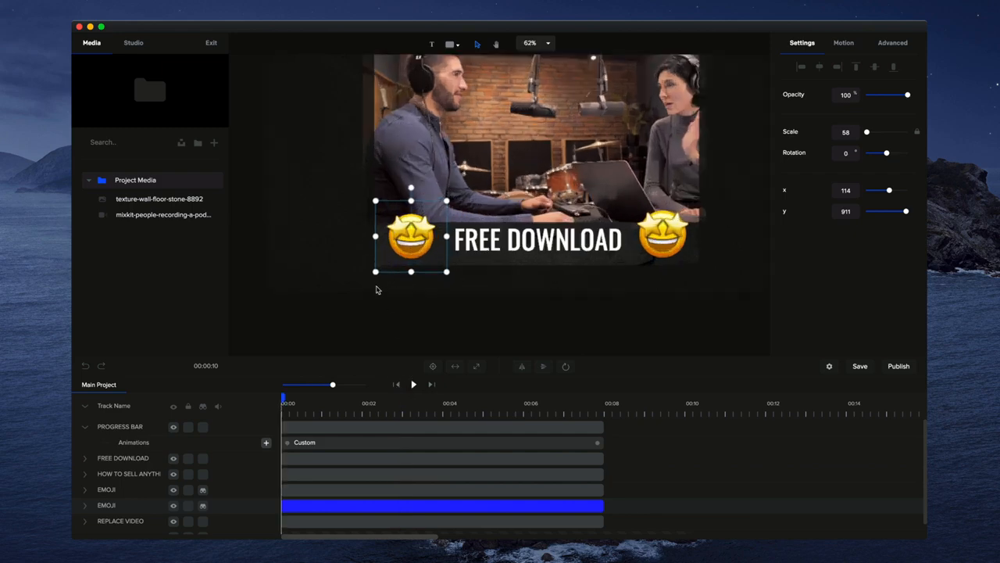
click(85, 428)
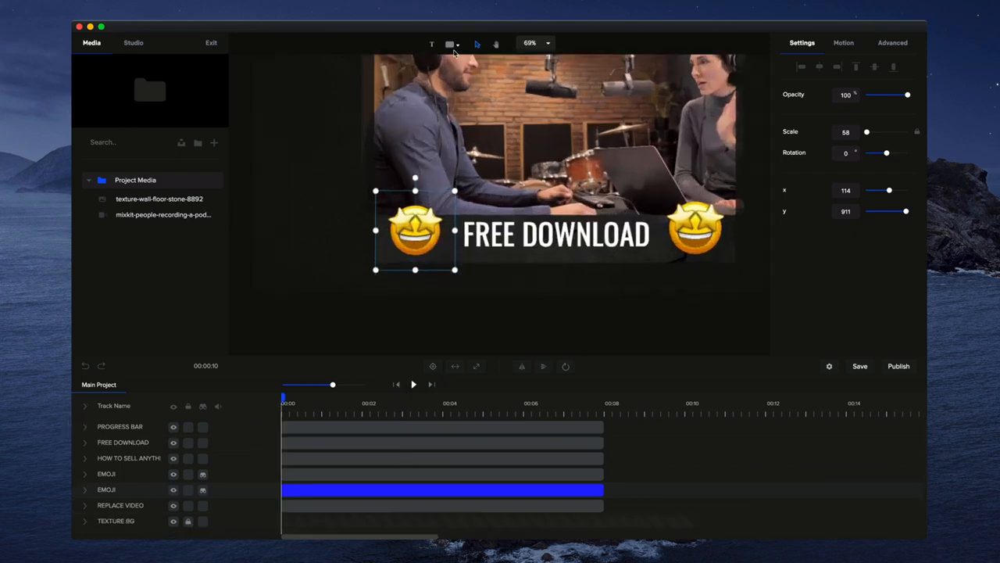
click(133, 43)
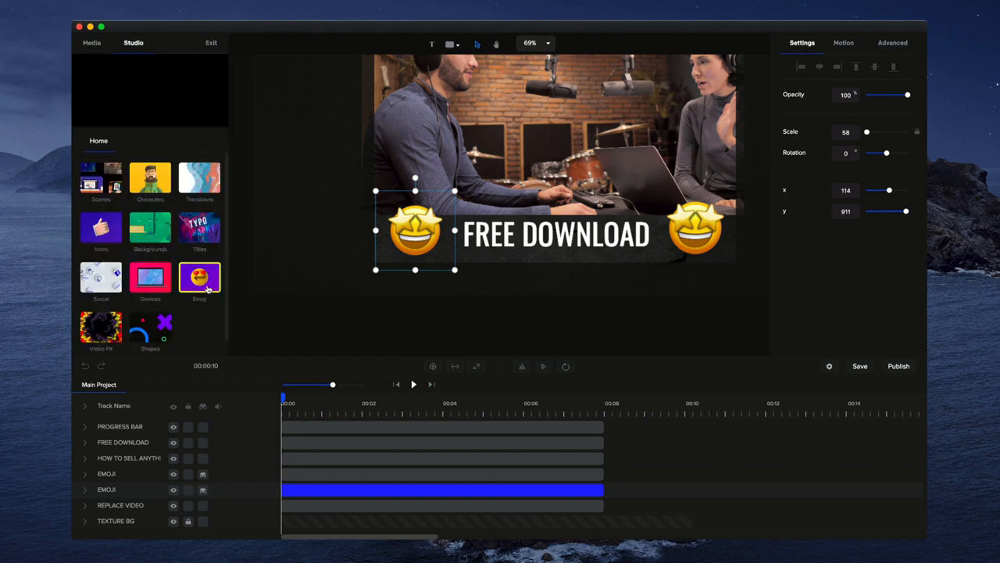
click(201, 273)
click(102, 178)
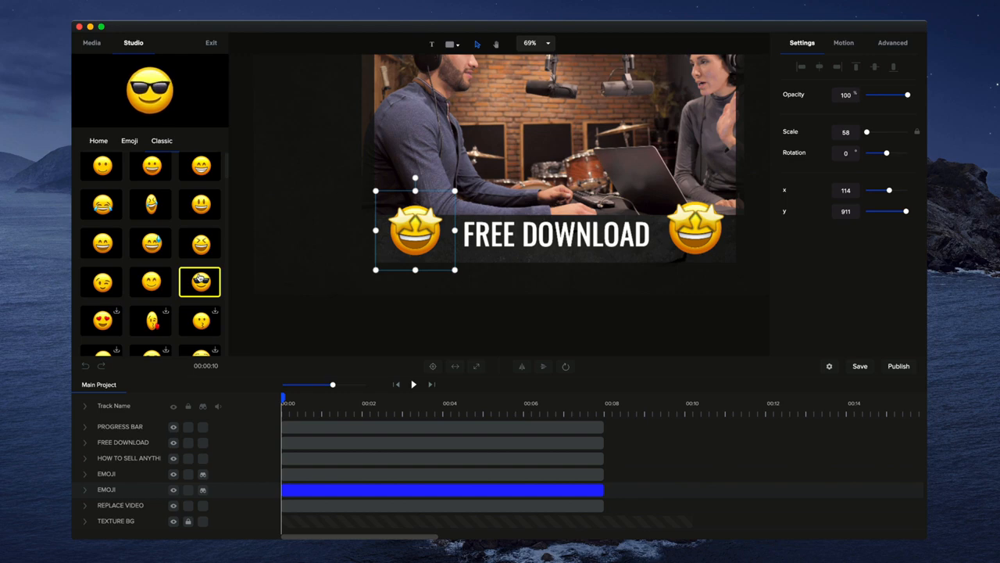
drag(201, 282, 420, 233)
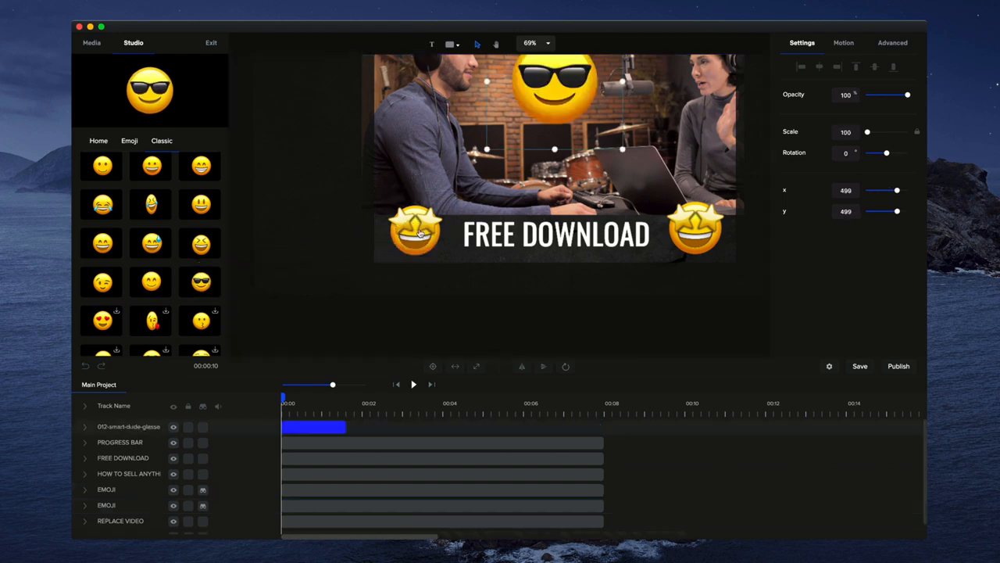
Scale the sunglasses emoji to 23 at about x -29, y 974, and extend its clip to the end of the other clips.
drag(556, 90, 330, 276)
scroll(380, 256, up, 5)
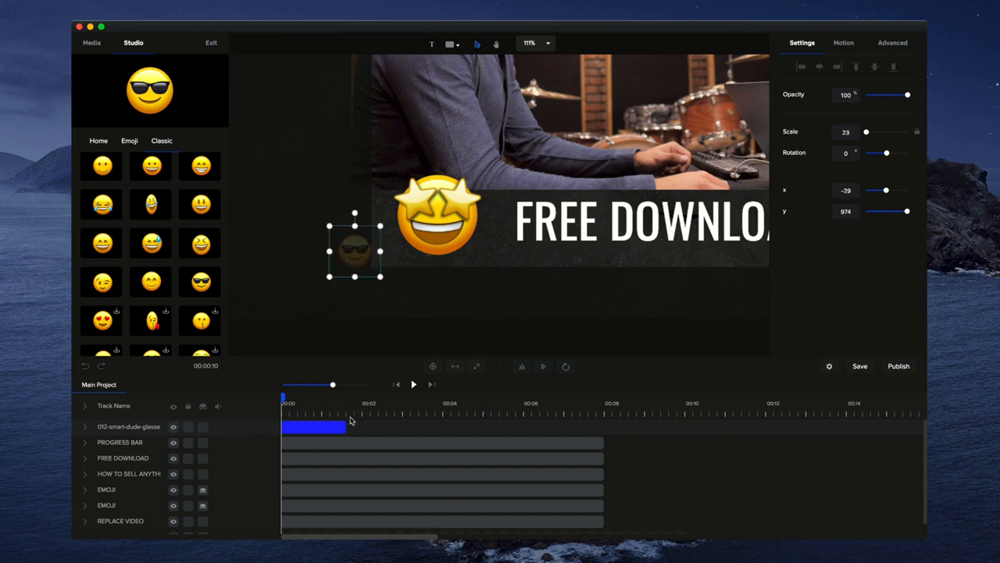
drag(345, 425, 605, 429)
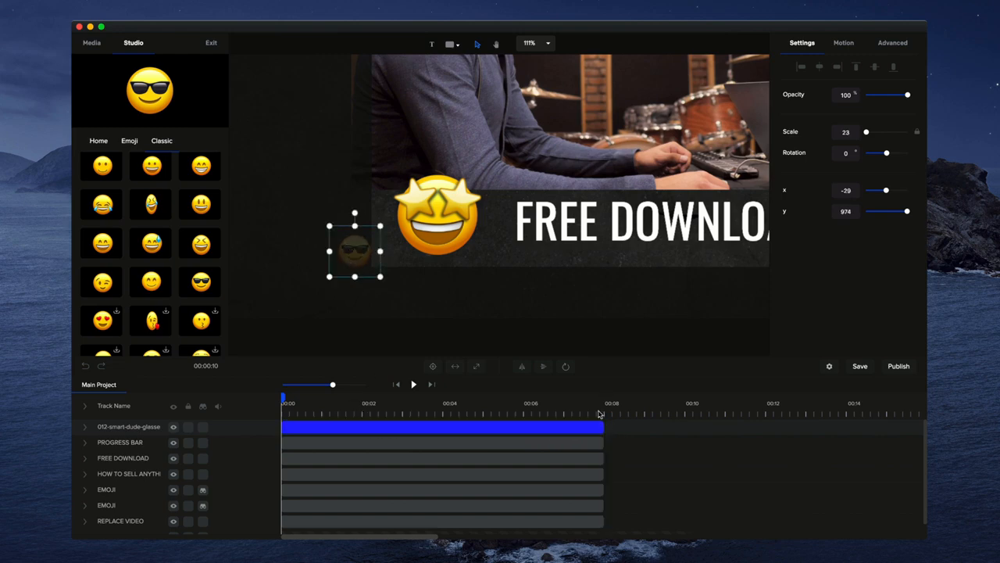
Add a custom animation to the sunglasses emoji track with the Position property enabled.
click(86, 427)
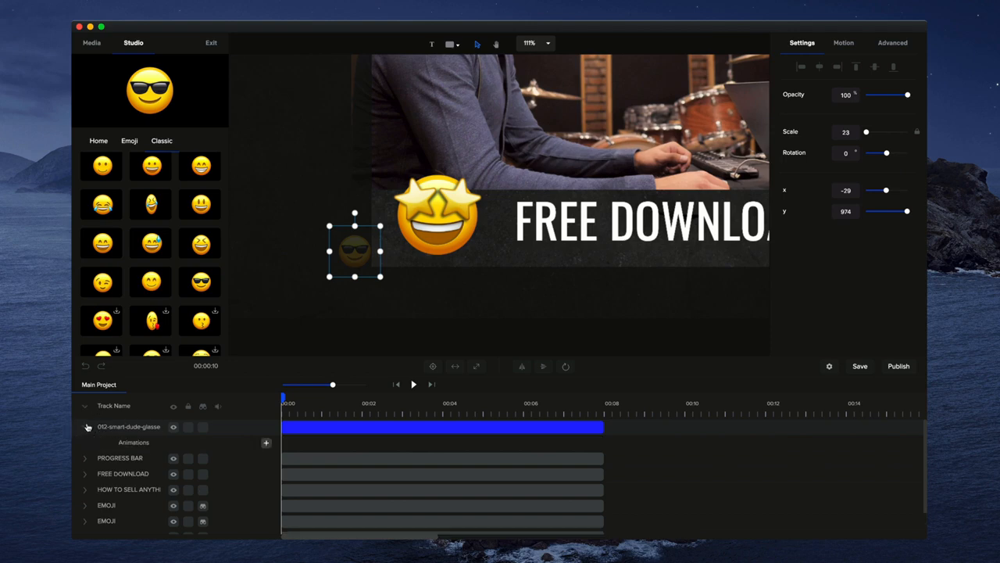
click(266, 443)
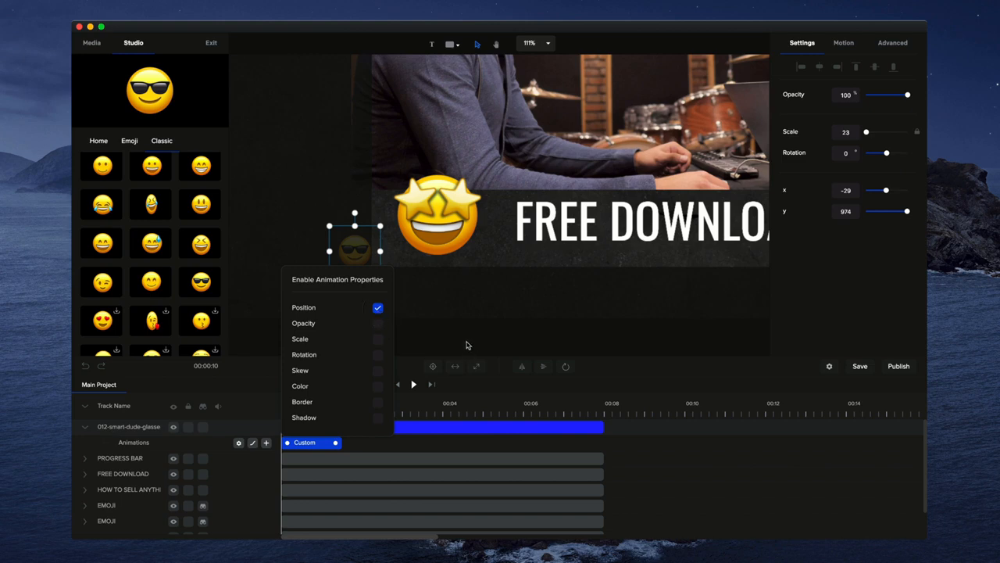
click(466, 345)
click(330, 442)
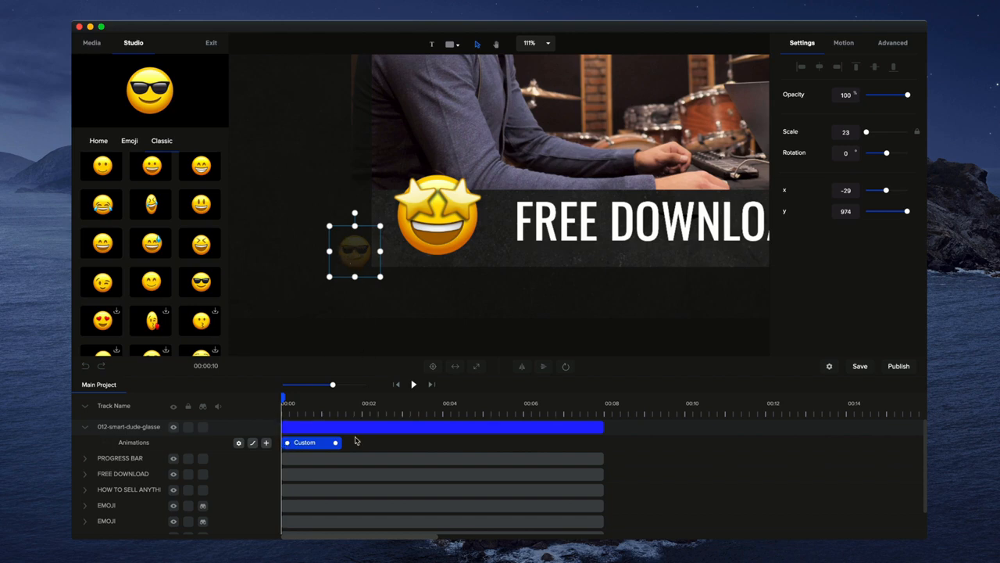
With the playhead past the custom animation, move the sunglasses emoji beyond the canvas's right edge, to about x 1035, y 975.
click(355, 404)
scroll(386, 270, down, 5)
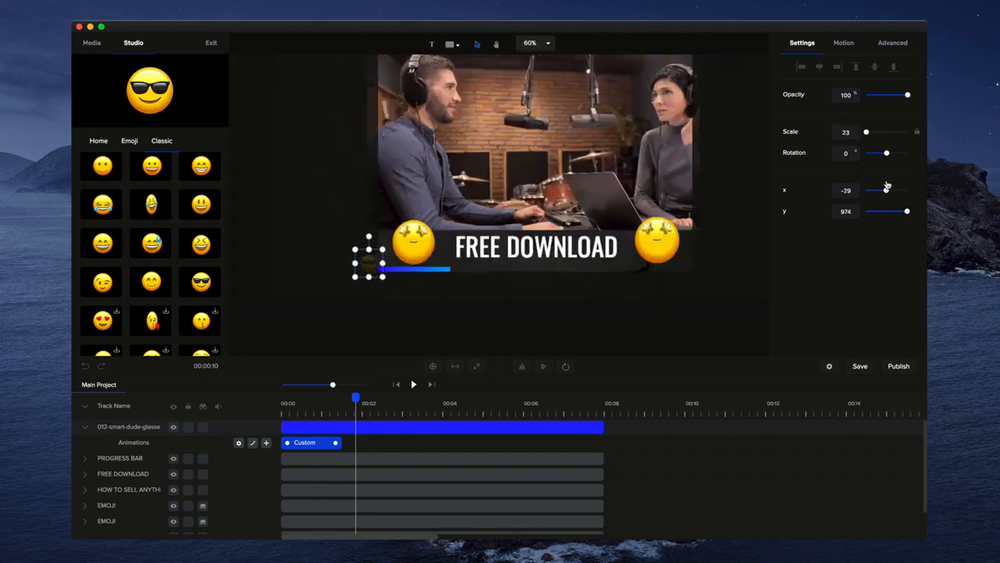
drag(888, 190, 910, 196)
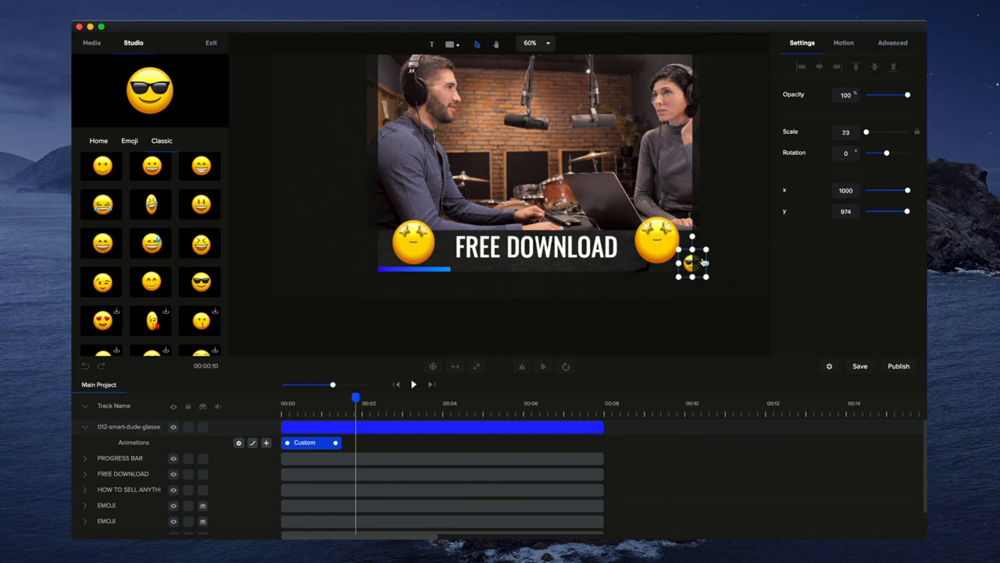
click(847, 188)
text(1100)
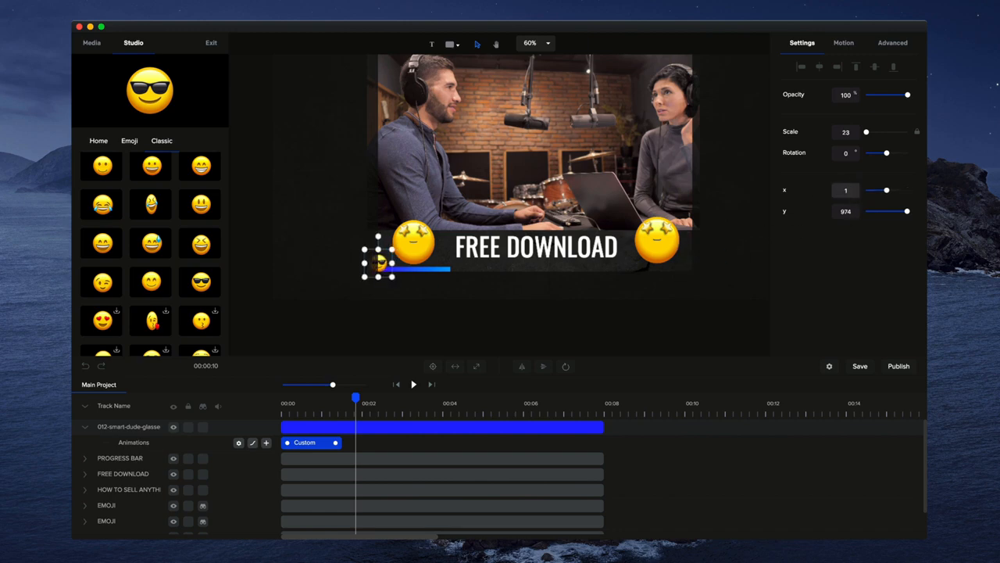
double_click(839, 190)
drag(726, 269, 702, 266)
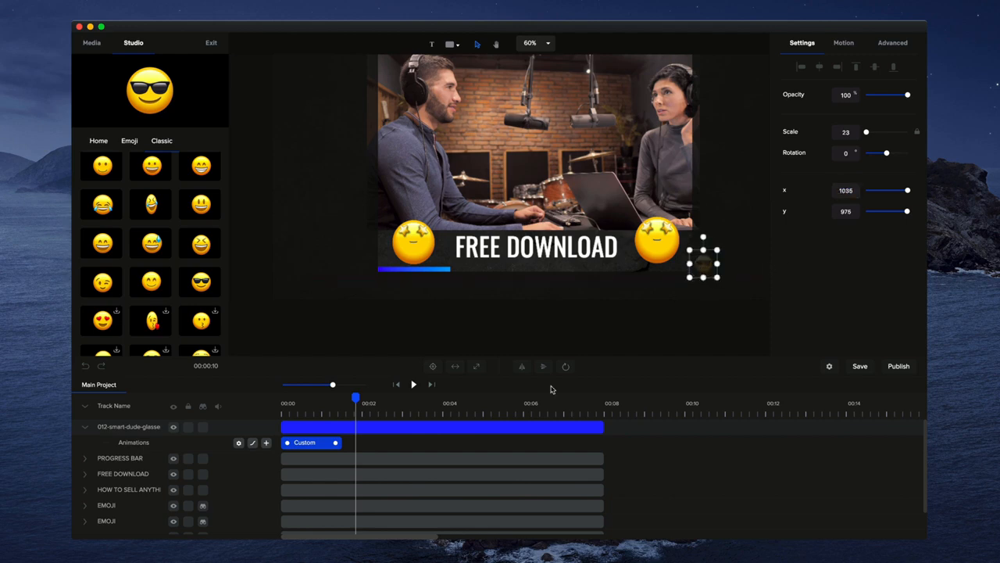
Set the emoji animation's easing to Linear under Both and stretch the animation to the end of its clip.
right_click(319, 444)
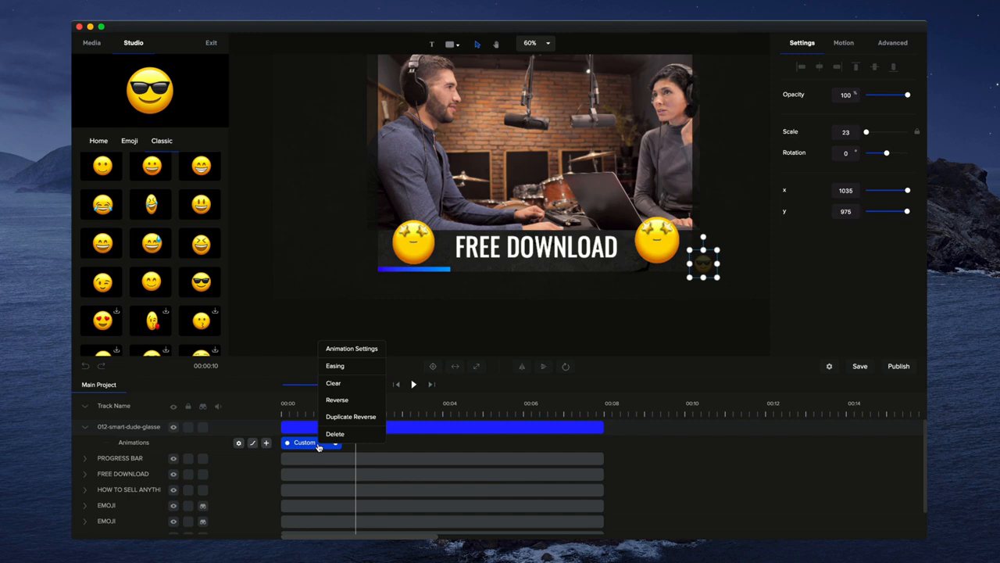
click(352, 366)
click(460, 175)
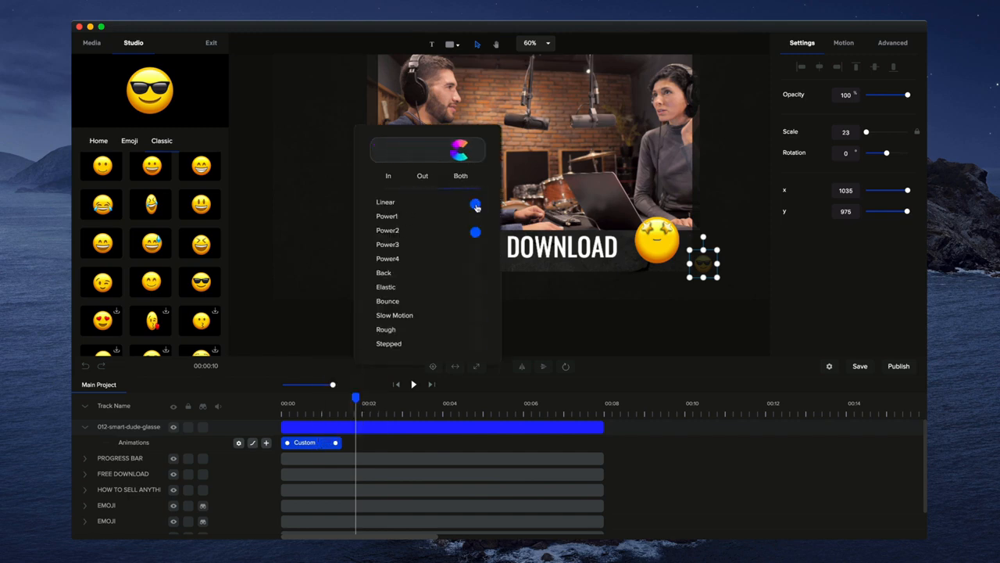
drag(336, 443, 598, 452)
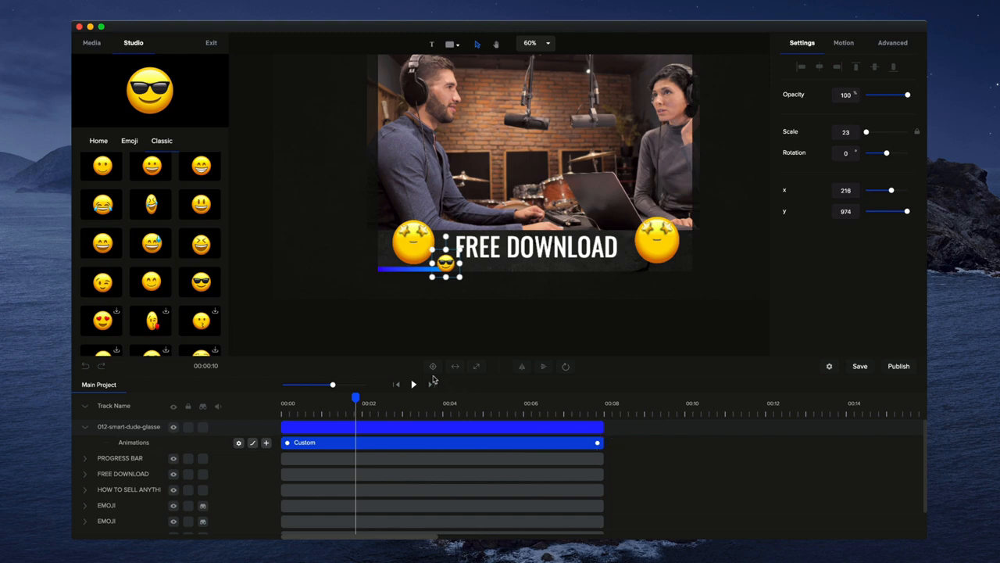
Play the template from the start to check how the sunglasses emoji follows the progress bar, and pause midway.
click(396, 385)
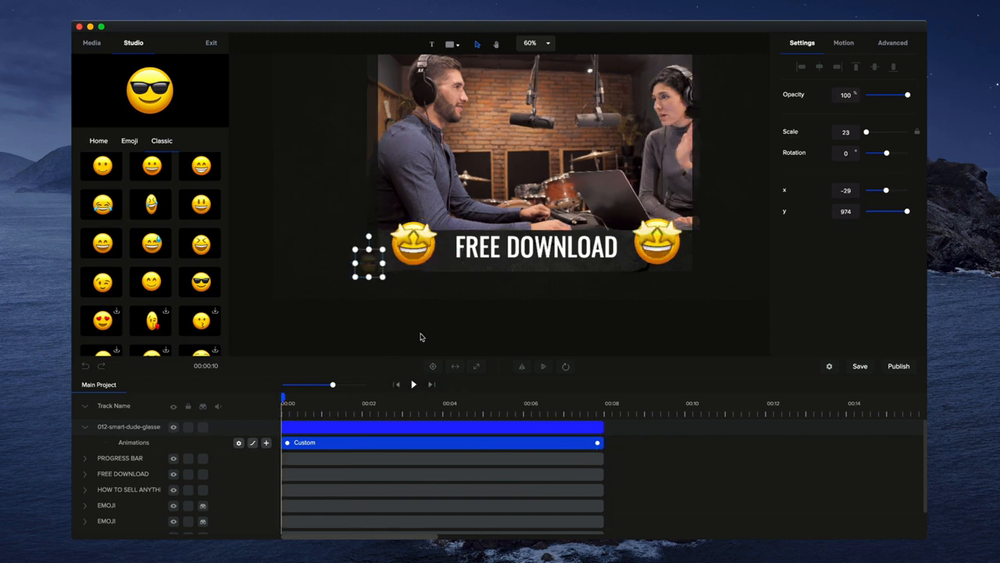
click(413, 385)
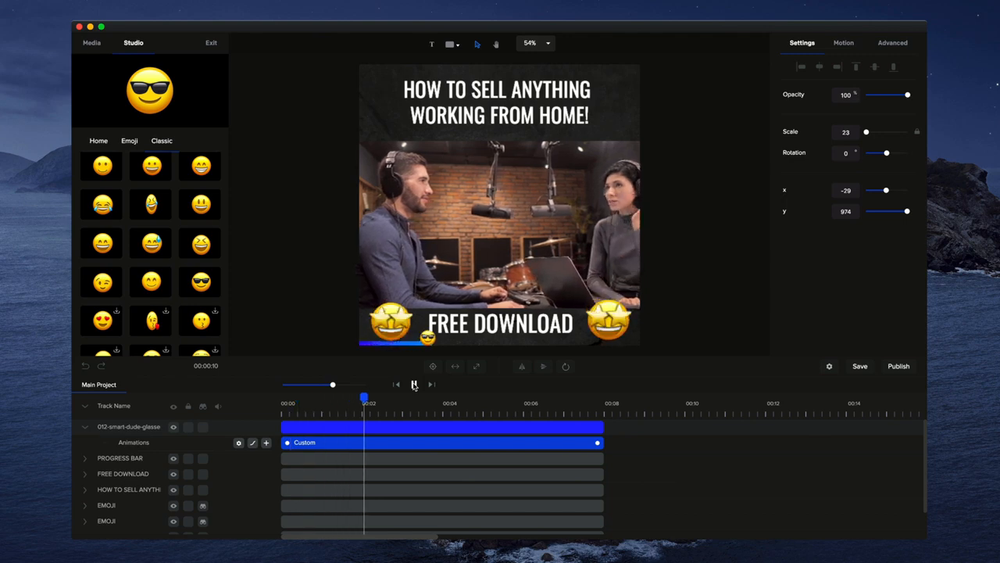
click(413, 385)
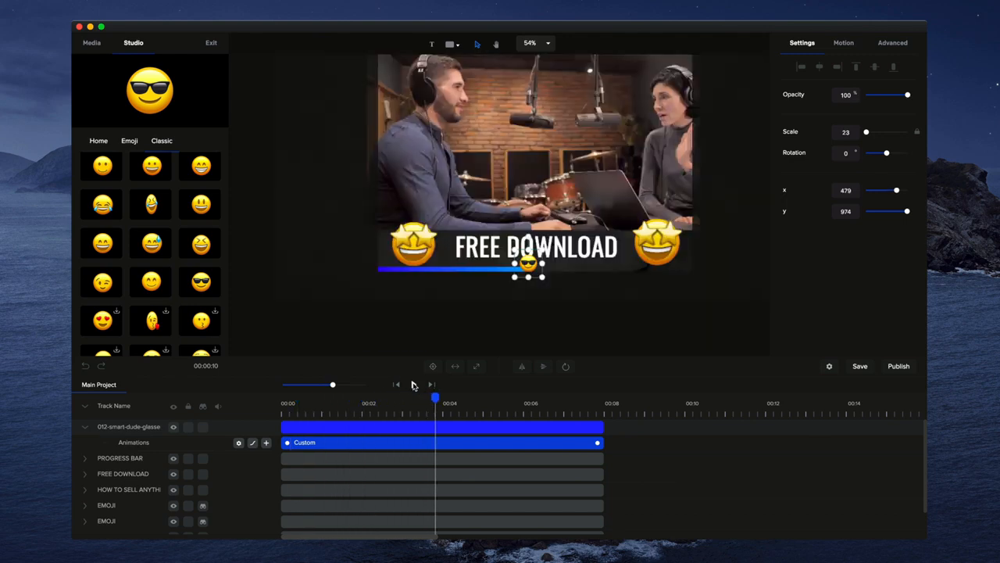
Shrink the sunglasses emoji to scale 18, align it with the progress bar's leading end, and return the playhead to the start.
scroll(526, 266, up, 5)
drag(526, 265, 541, 286)
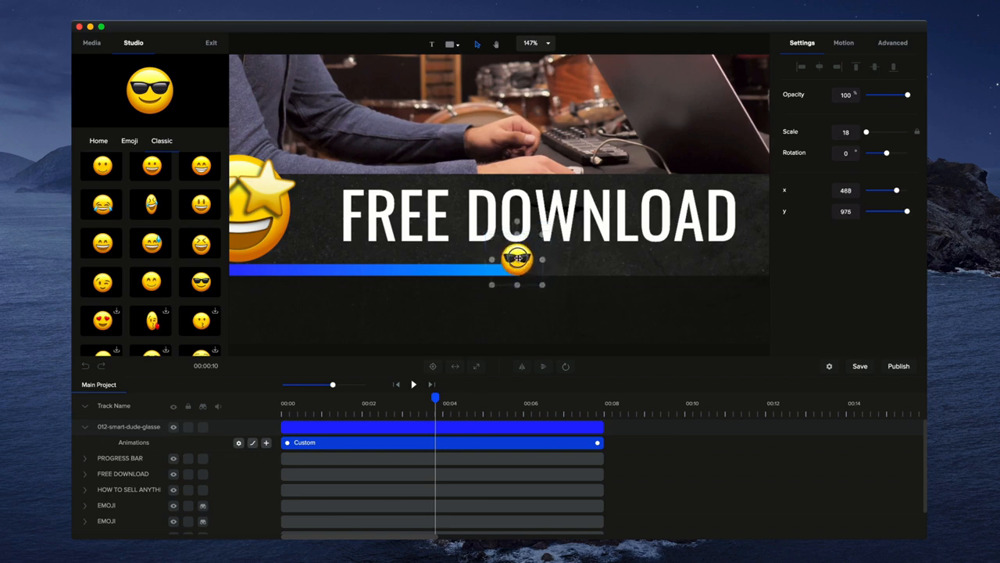
click(398, 384)
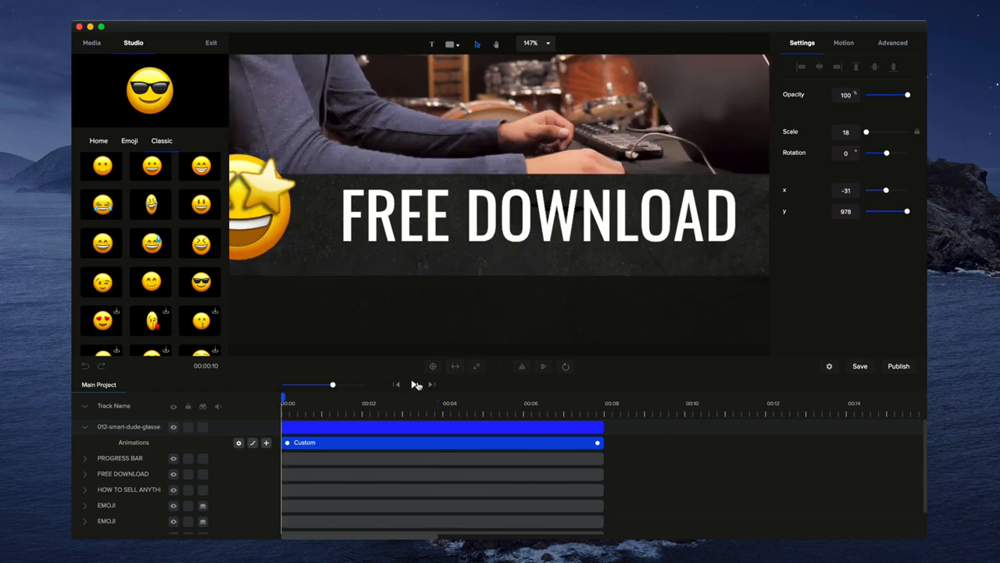
Play the template from the start to check the resized sunglasses emoji against the progress bar, and pause midway.
click(414, 384)
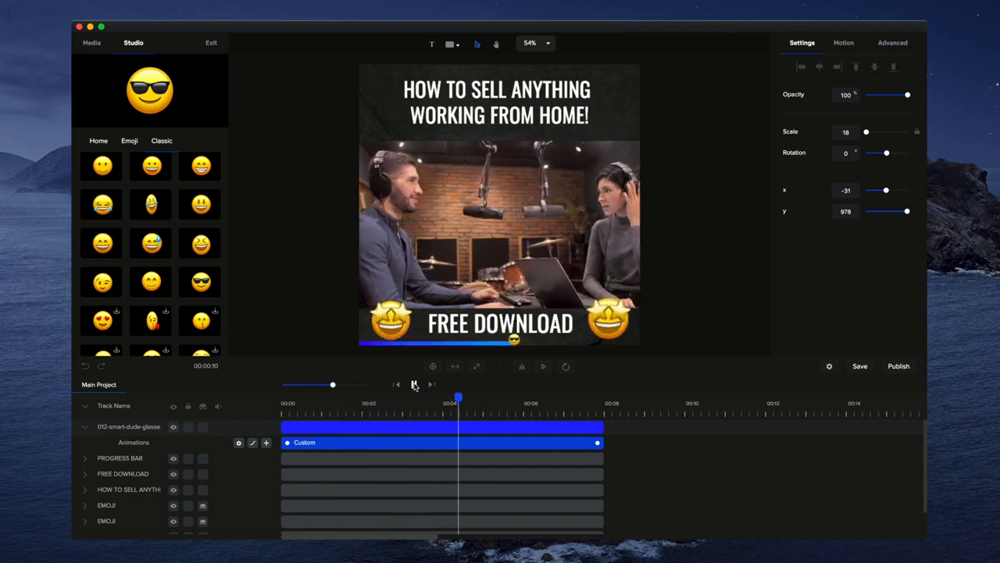
click(414, 385)
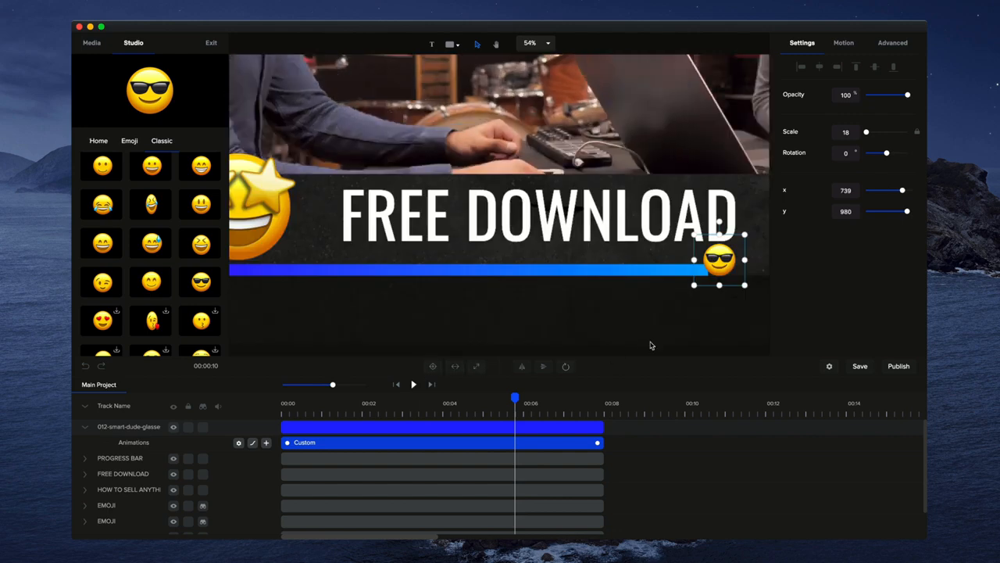
Near the clip's end, shorten the emoji's animation, move the emoji onto the progress bar's tip at about x 980, y 988, and stretch the animation back to the clip's end.
click(604, 402)
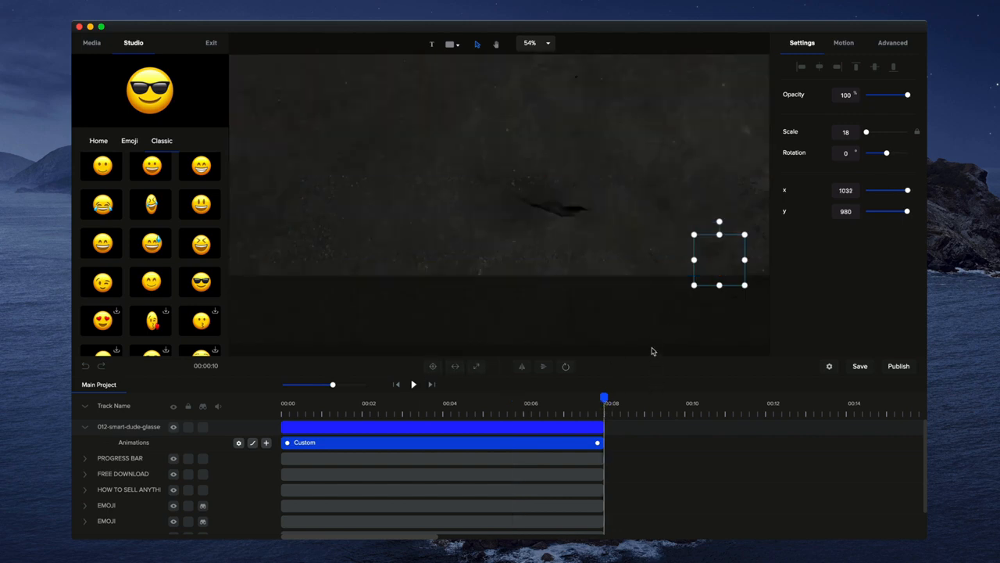
key(h)
drag(664, 307, 393, 341)
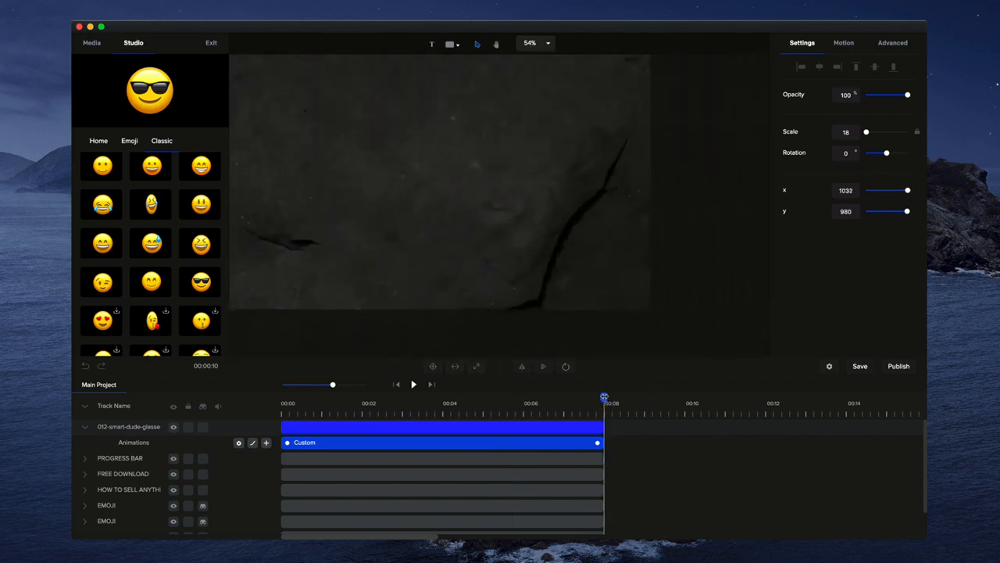
drag(604, 398, 593, 398)
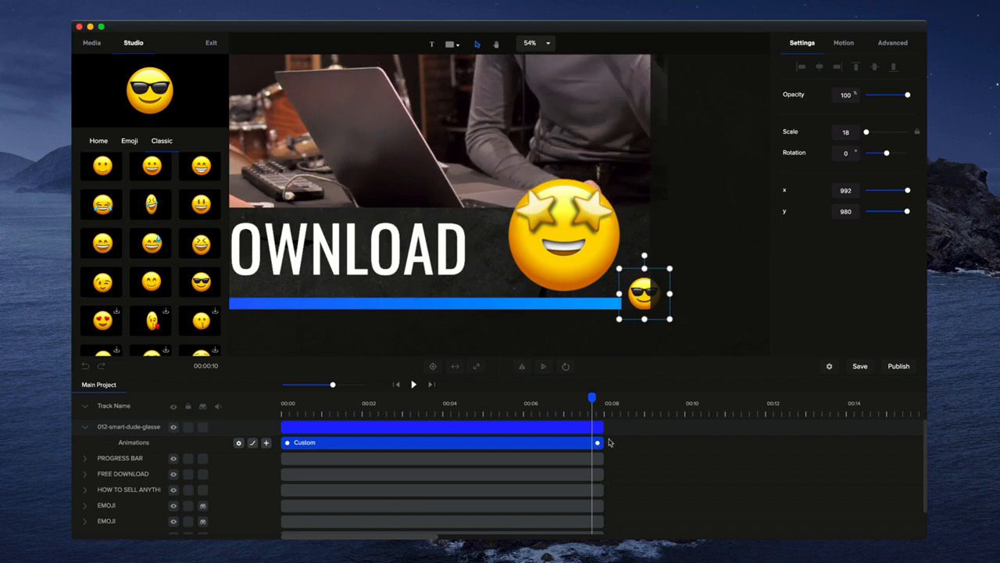
drag(599, 442, 581, 442)
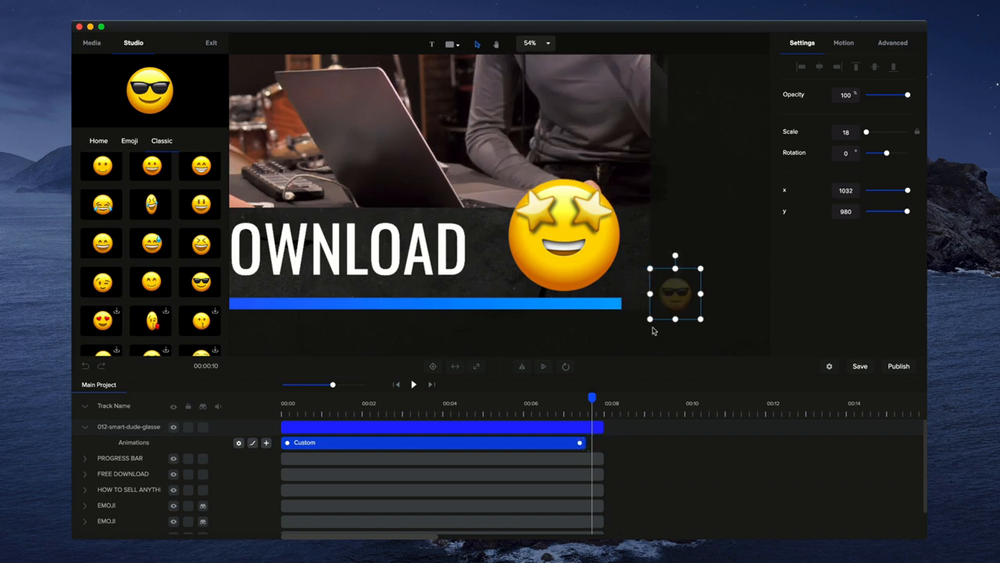
drag(669, 292, 642, 296)
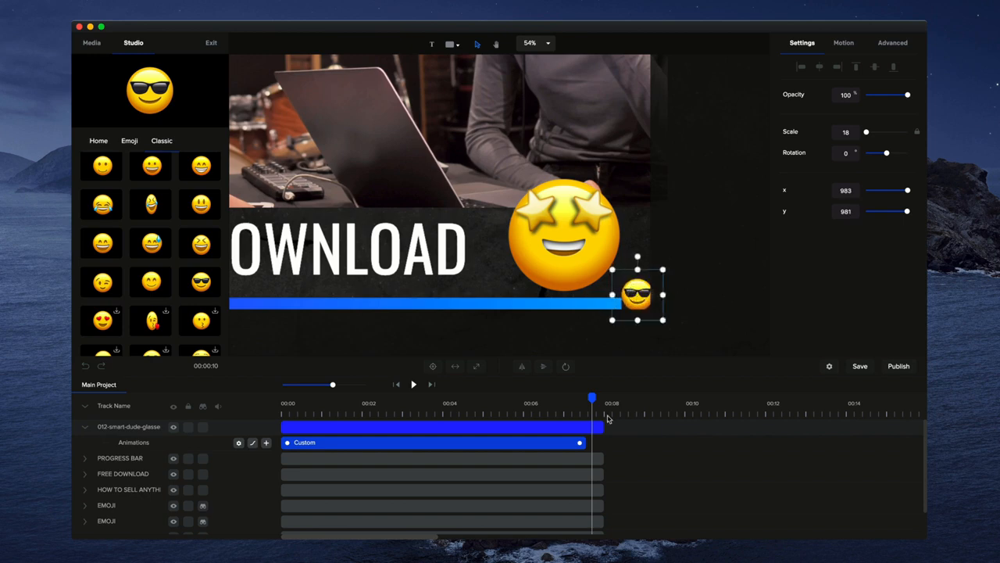
click(581, 443)
drag(579, 442, 596, 443)
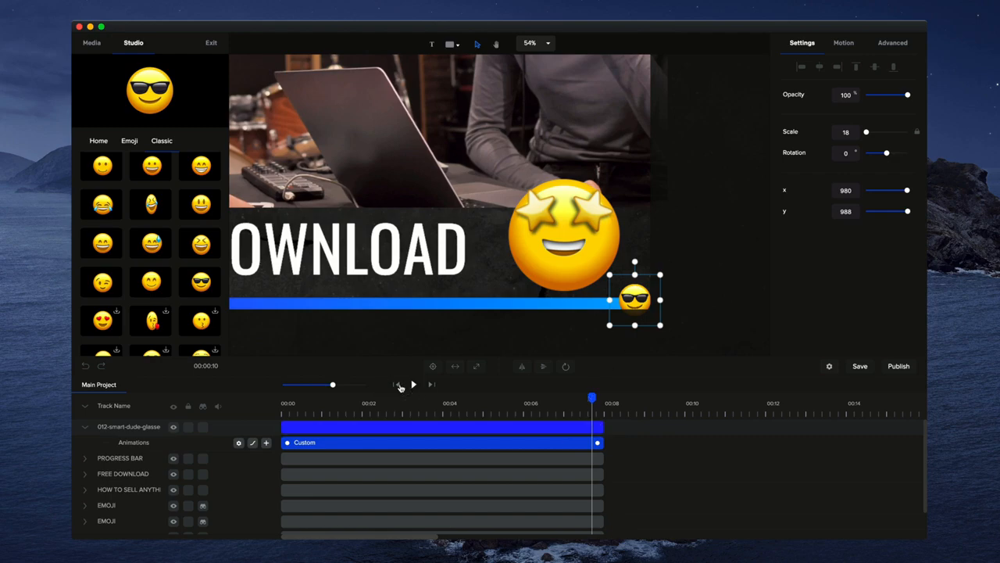
Preview the template from the start, recheck the emoji near the clip's end, and return to the first frame with the whole canvas in view.
click(398, 385)
click(416, 385)
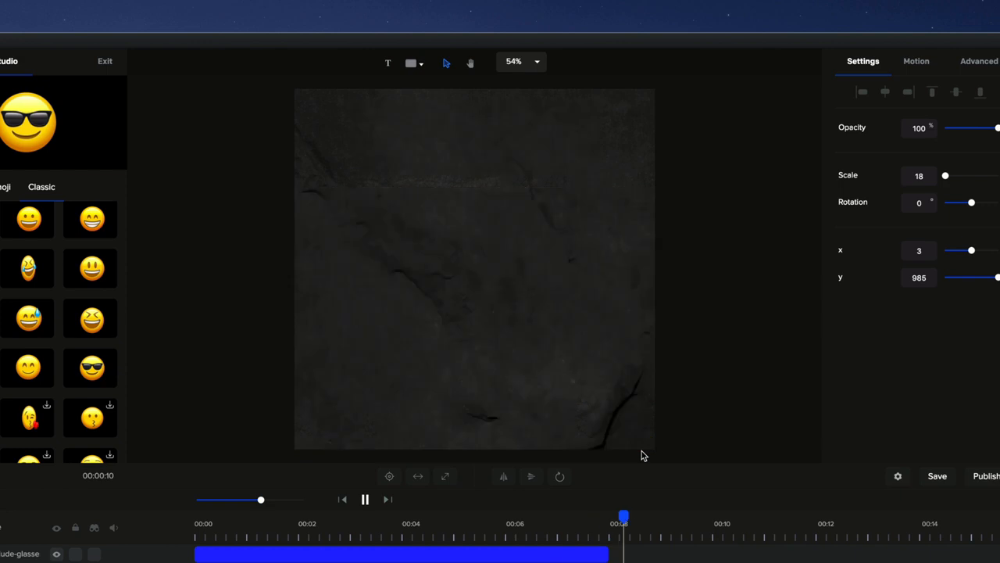
click(591, 514)
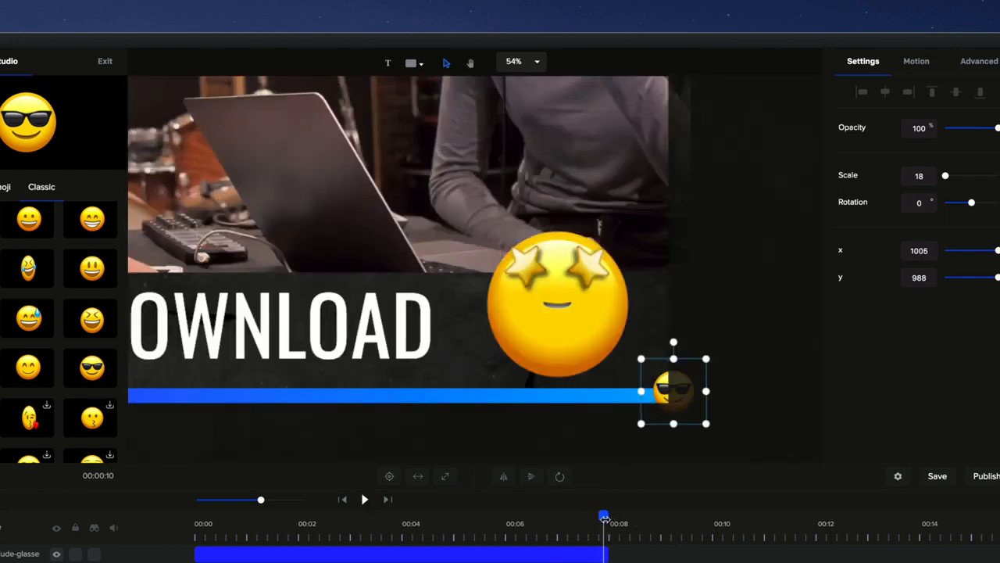
drag(599, 519, 197, 522)
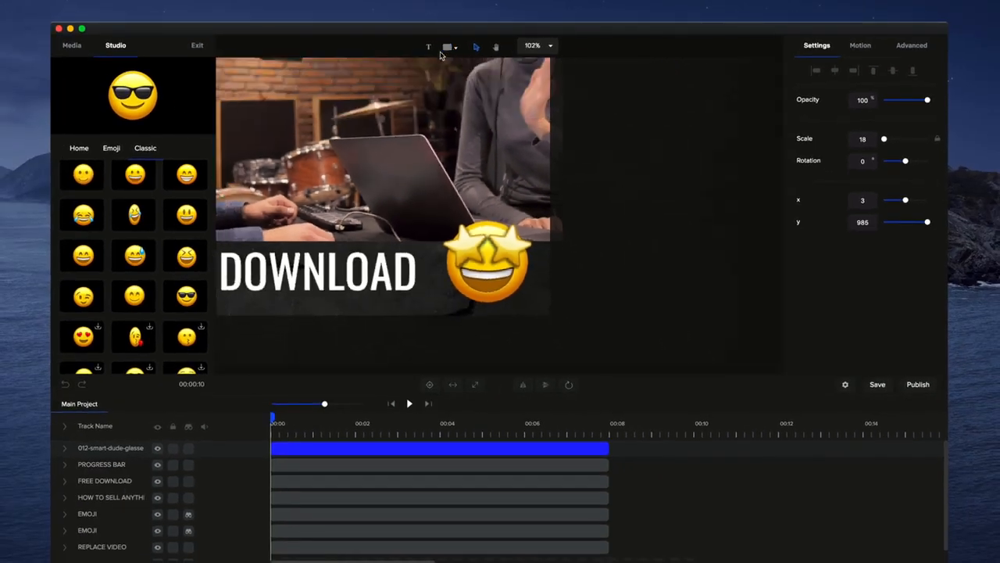
scroll(396, 168, down, 3)
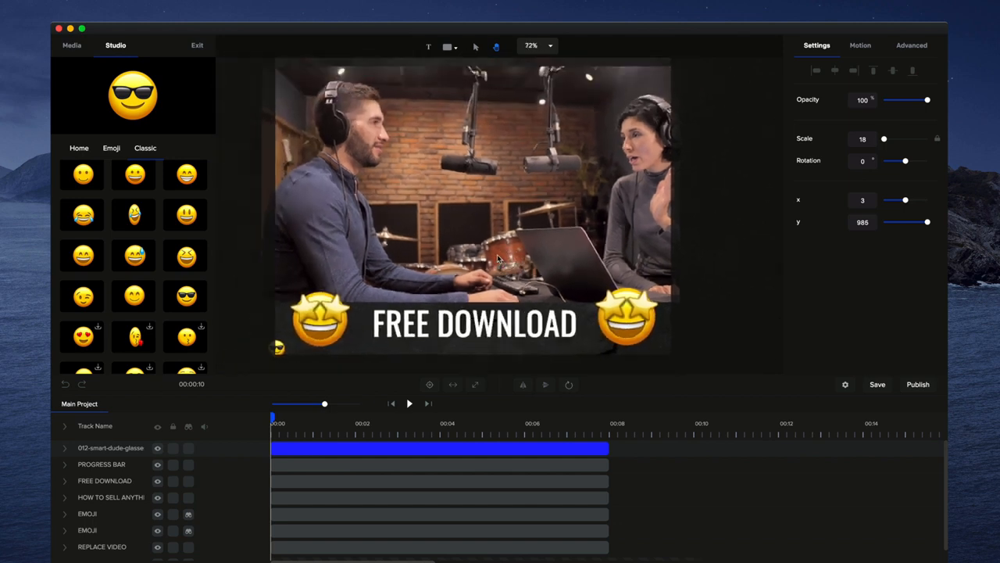
drag(498, 258, 479, 290)
scroll(492, 281, down, 2)
scroll(486, 288, down, 2)
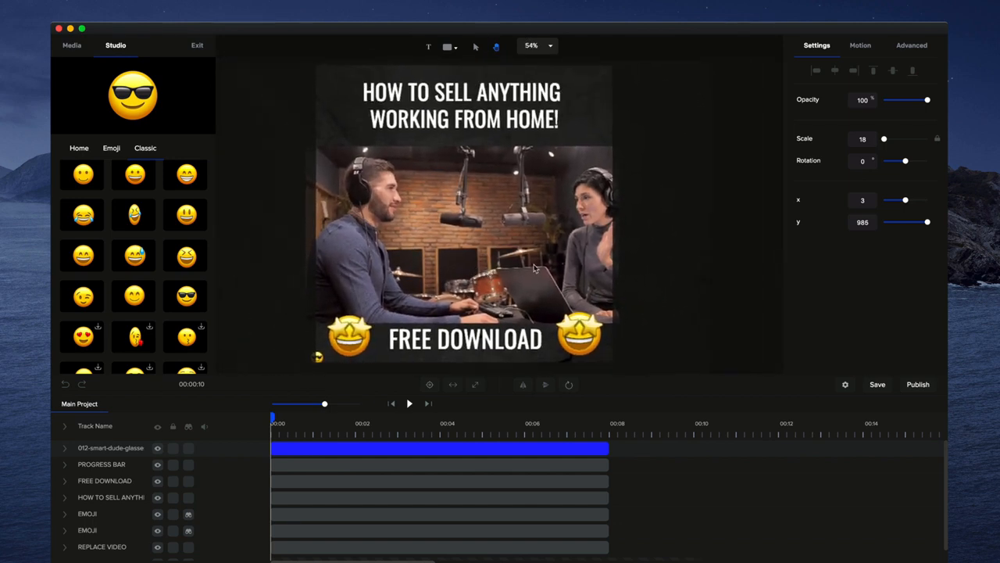